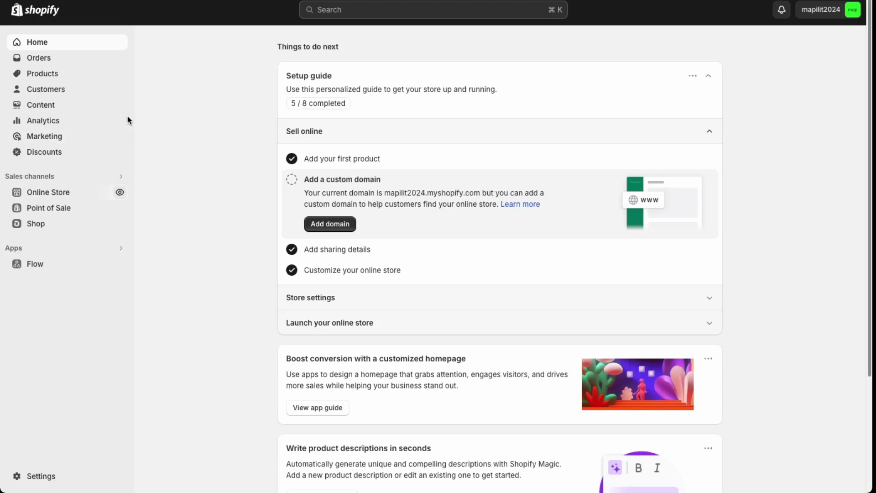
Step: Open Settings and go to Shipping and delivery, where the General profile has no rates
{"action": "left_click", "coordinate": [35, 471]}
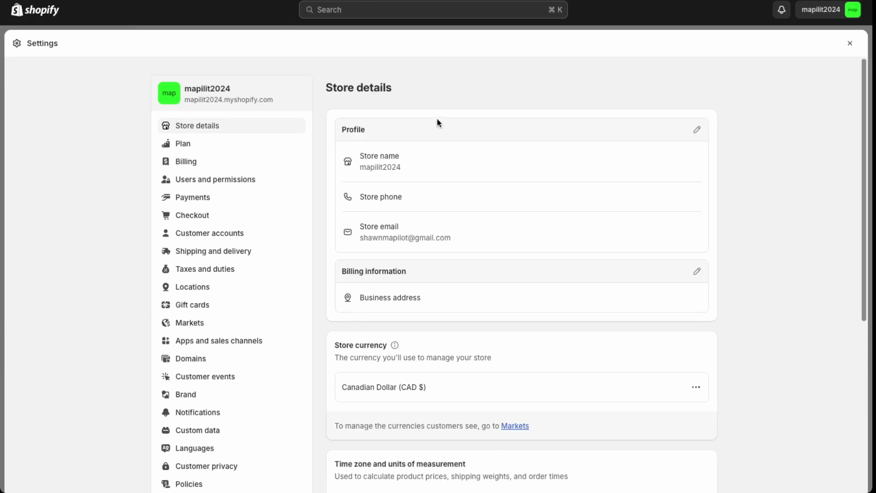
{"action": "scroll", "coordinate": [425, 257], "scroll_direction": "down", "scroll_amount": 3}
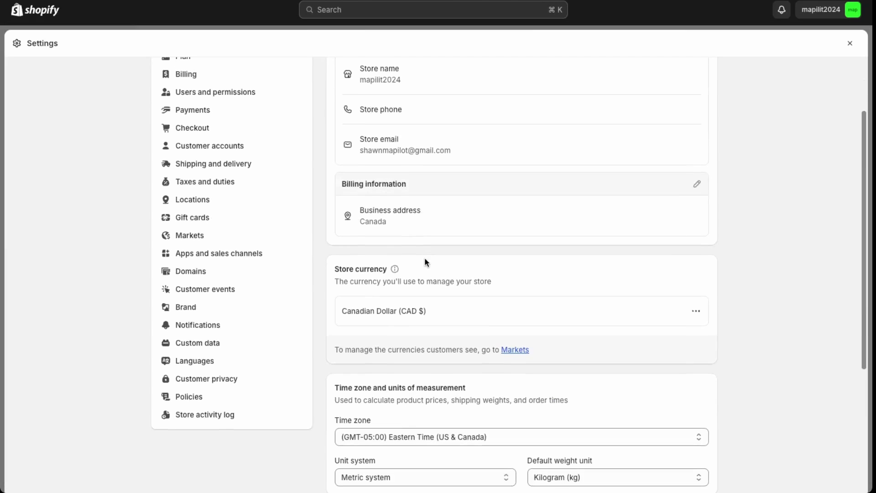
{"action": "scroll", "coordinate": [425, 257], "scroll_direction": "down", "scroll_amount": 3}
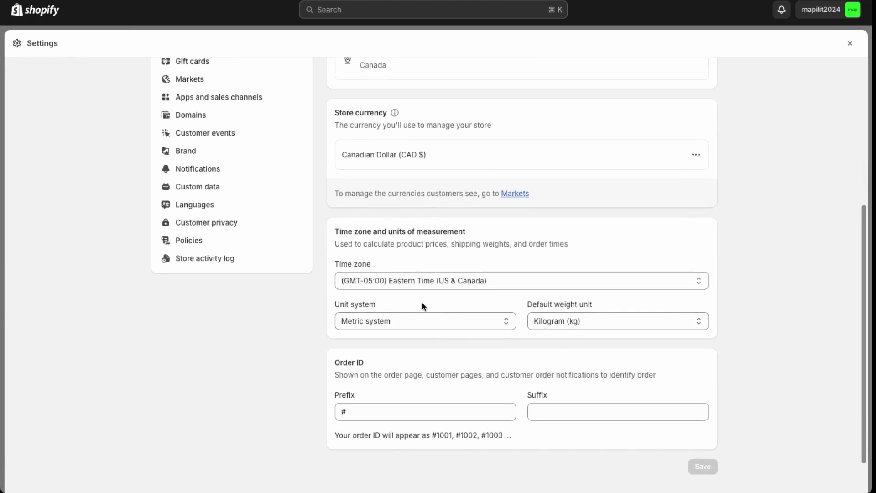
{"action": "scroll", "coordinate": [595, 349], "scroll_direction": "up", "scroll_amount": 1}
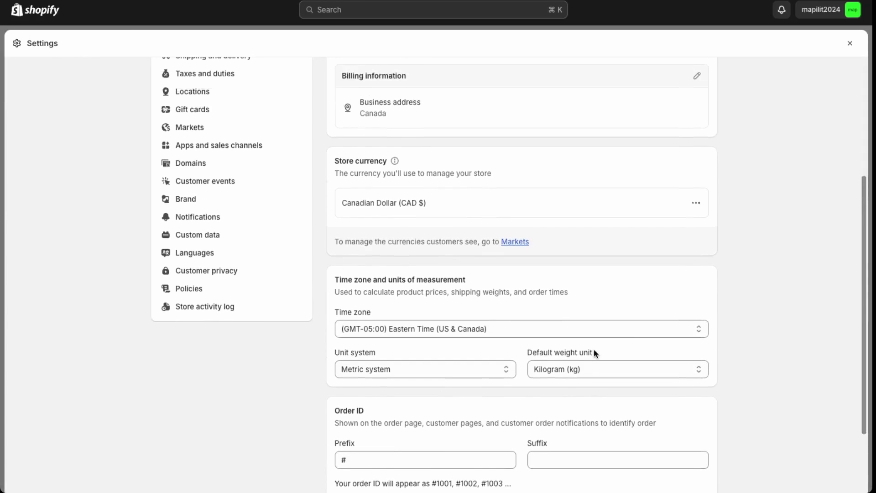
{"action": "scroll", "coordinate": [593, 352], "scroll_direction": "up", "scroll_amount": 4}
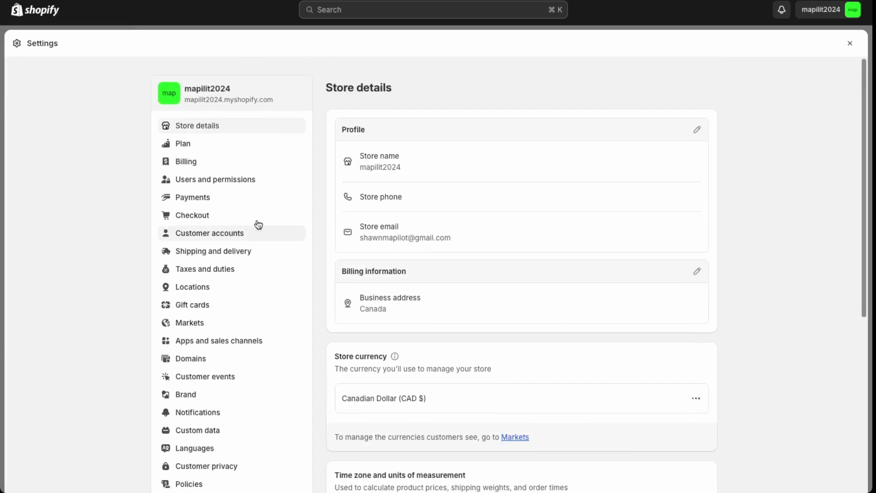
{"action": "left_click", "coordinate": [188, 258]}
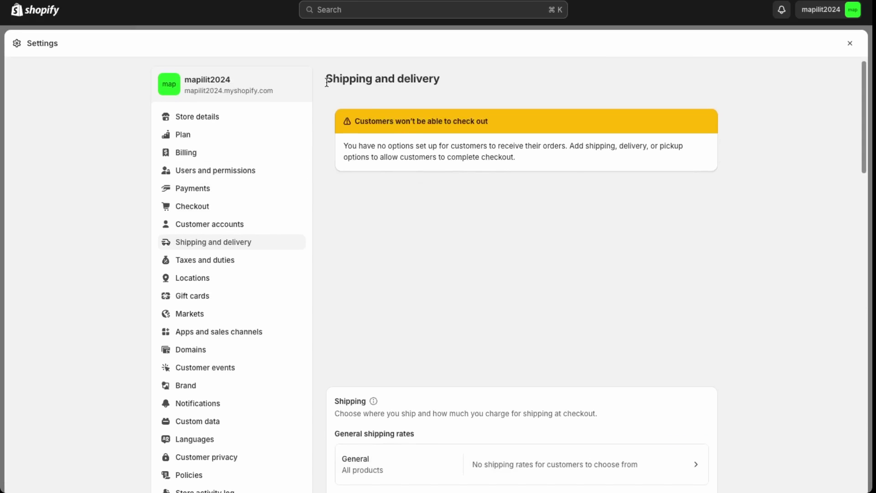
{"action": "left_click_drag", "start_coordinate": [327, 82], "coordinate": [394, 84]}
{"action": "left_click", "coordinate": [454, 85]}
{"action": "scroll", "coordinate": [447, 183], "scroll_direction": "down", "scroll_amount": 3}
{"action": "scroll", "coordinate": [447, 169], "scroll_direction": "up", "scroll_amount": 2}
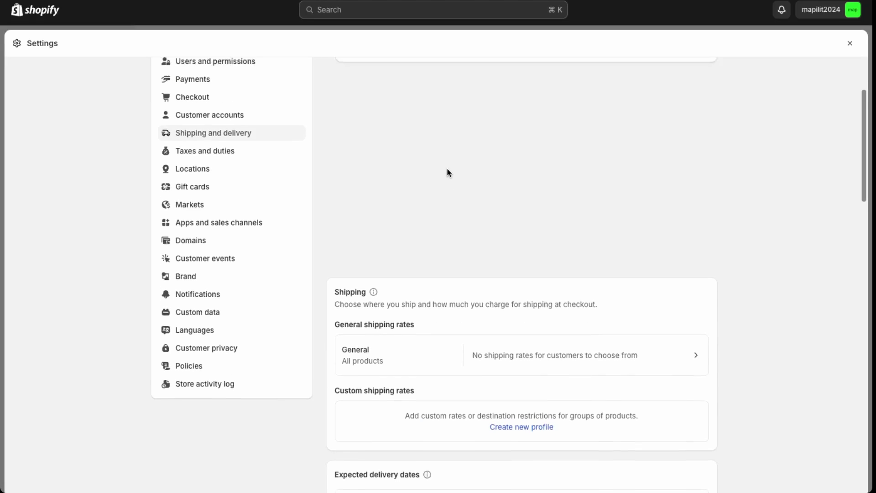
{"action": "scroll", "coordinate": [528, 468], "scroll_direction": "down", "scroll_amount": 2}
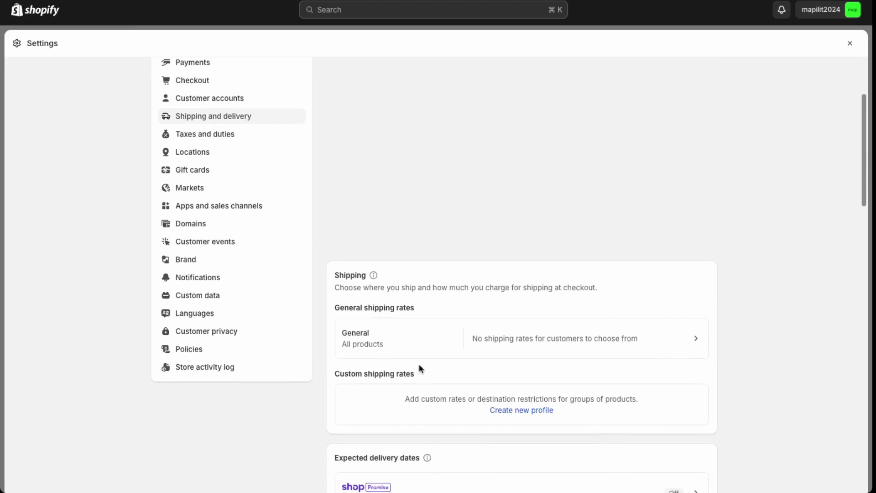
Step: Open the General shipping profile and start new rates for the shop location
{"action": "left_click", "coordinate": [508, 334]}
{"action": "scroll", "coordinate": [348, 267], "scroll_direction": "down", "scroll_amount": 2}
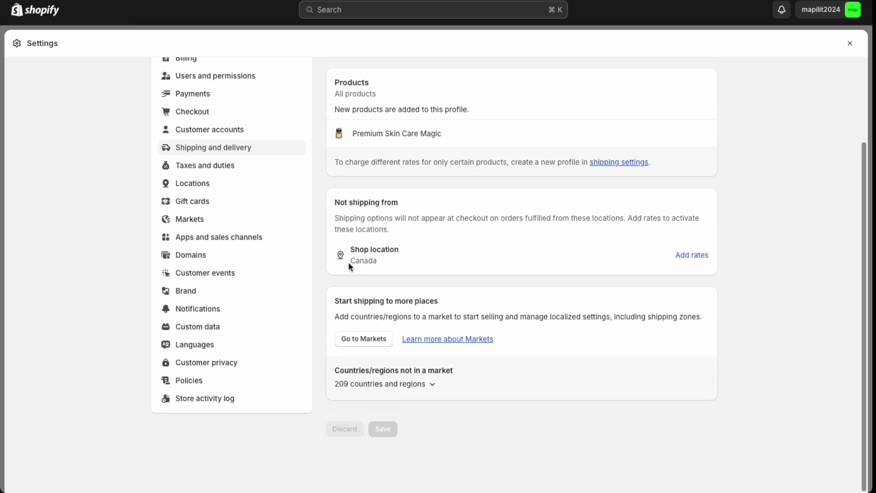
{"action": "left_click", "coordinate": [695, 255]}
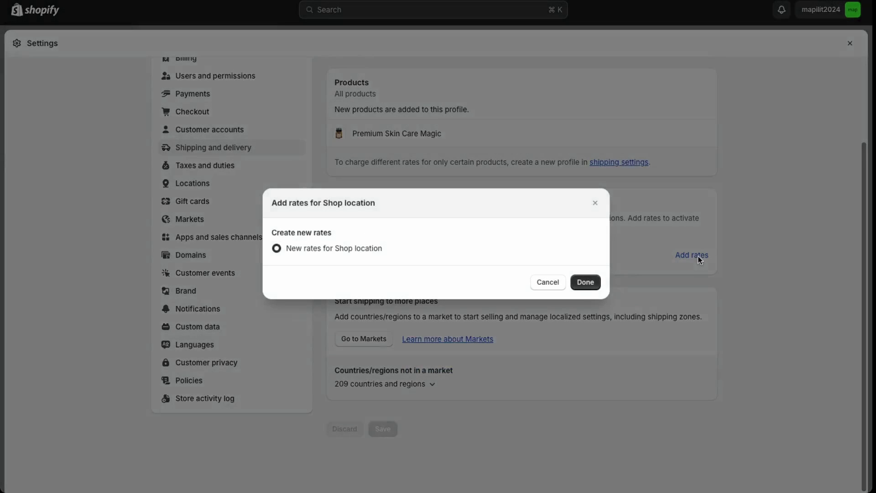
{"action": "left_click", "coordinate": [591, 287]}
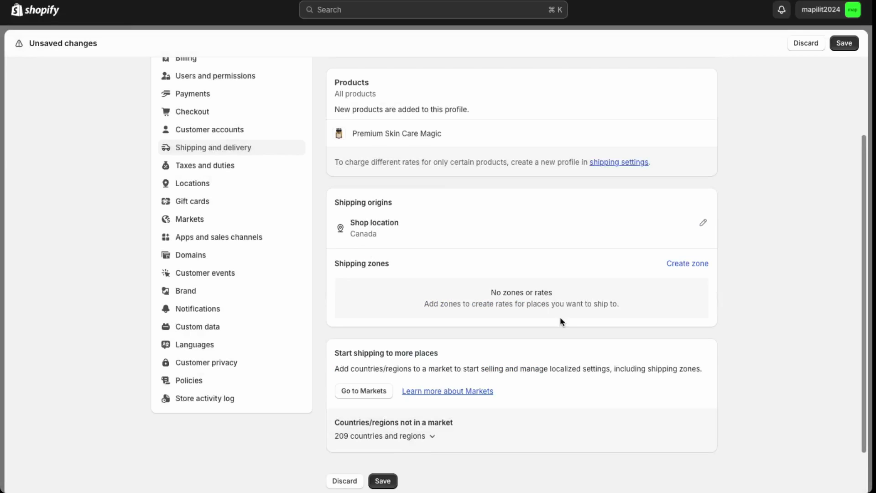
Step: Create a 'Canada' shipping zone covering all of Canada and begin adding a rate
{"action": "left_click", "coordinate": [684, 264]}
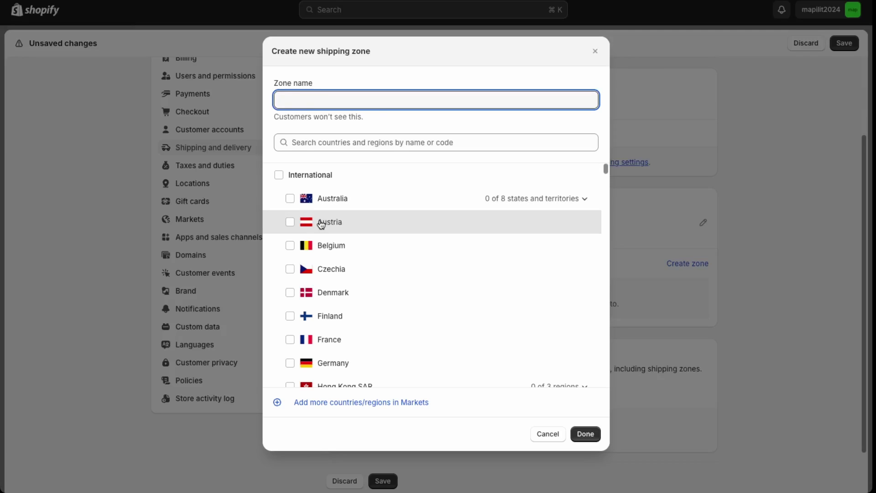
{"action": "type", "text": "Canada"}
{"action": "scroll", "coordinate": [293, 307], "scroll_direction": "down", "scroll_amount": 5}
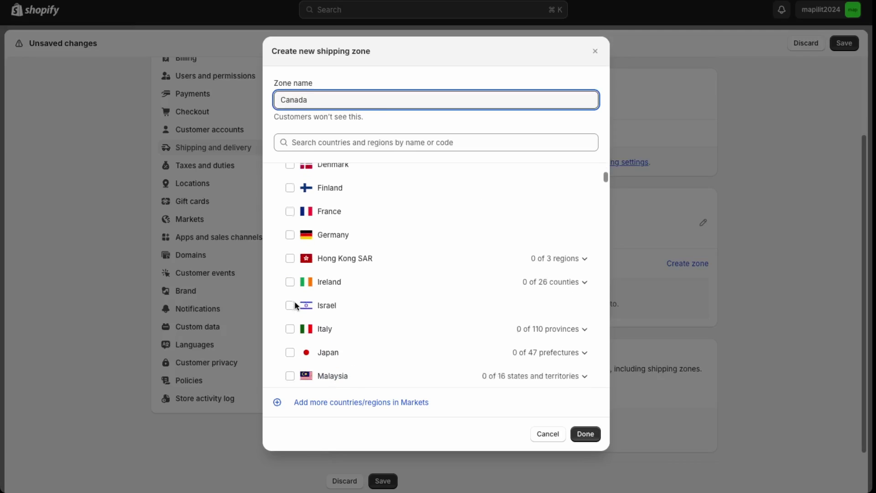
{"action": "scroll", "coordinate": [293, 307], "scroll_direction": "up", "scroll_amount": 5}
{"action": "scroll", "coordinate": [287, 319], "scroll_direction": "down", "scroll_amount": 15}
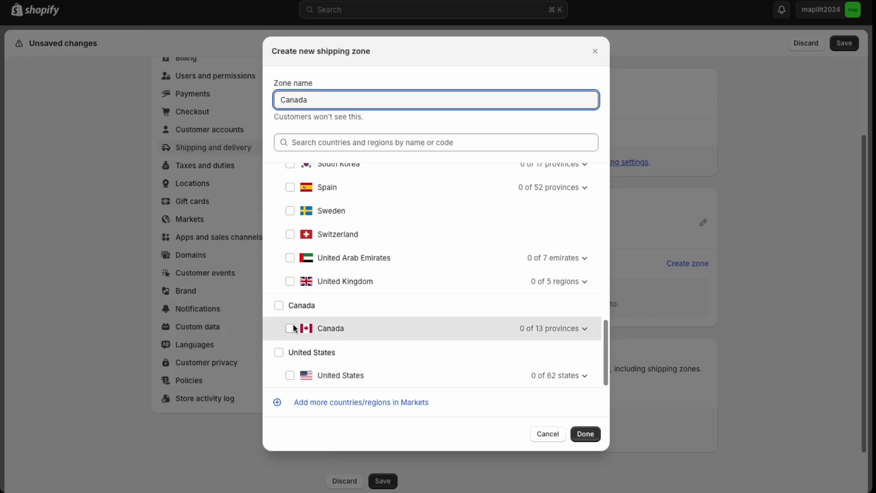
{"action": "left_click", "coordinate": [289, 328]}
{"action": "left_click", "coordinate": [584, 433]}
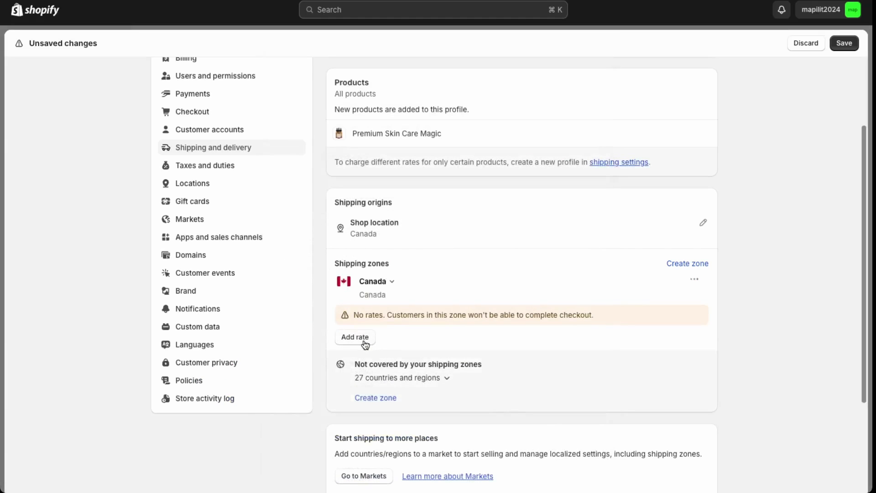
{"action": "left_click", "coordinate": [360, 339]}
Step: Add a Canada Post calculated rate with Expedited Parcel, Priority, Regular Parcel and Xpresspost
{"action": "left_click", "coordinate": [331, 151]}
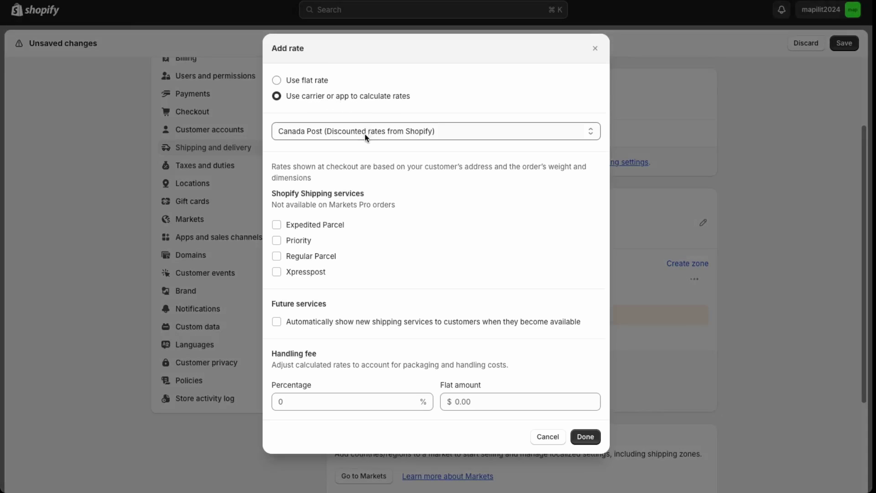
{"action": "left_click", "coordinate": [364, 136]}
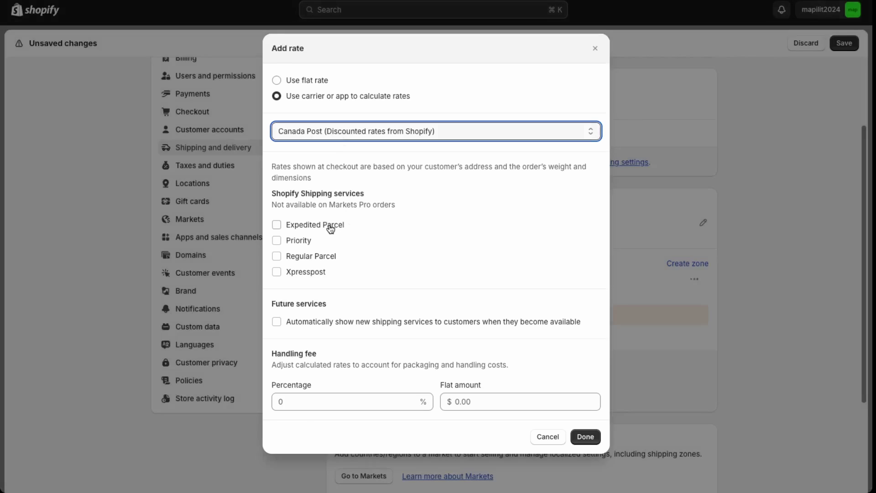
{"action": "left_click", "coordinate": [305, 227]}
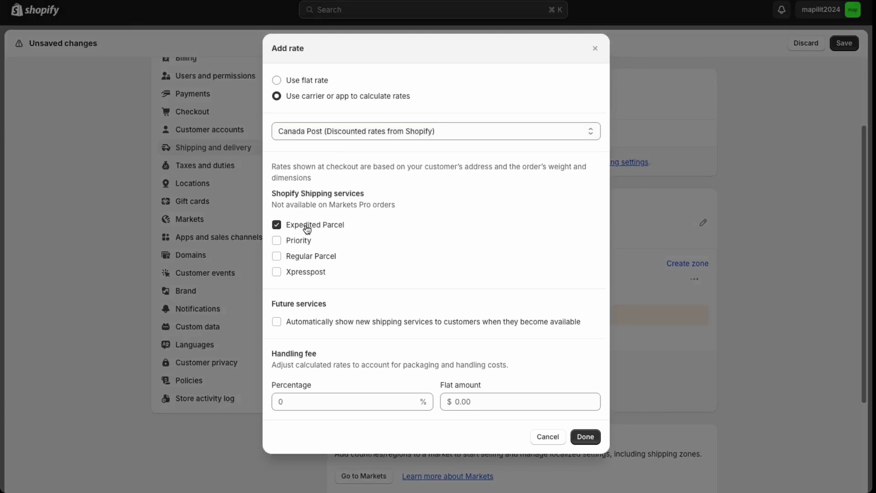
{"action": "left_click", "coordinate": [299, 243]}
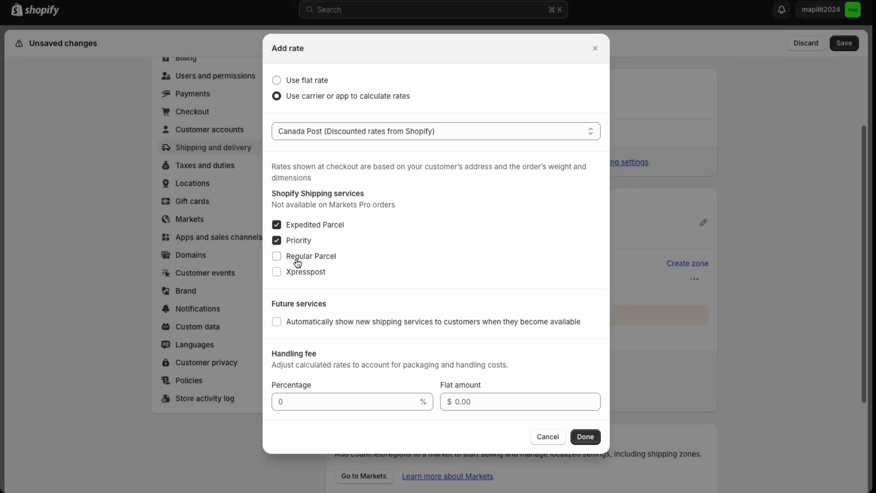
{"action": "left_click", "coordinate": [301, 261]}
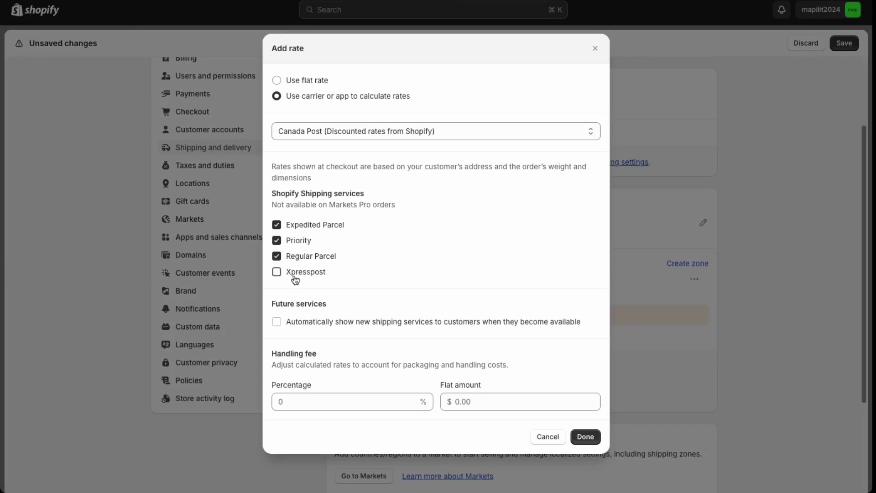
{"action": "left_click", "coordinate": [295, 279]}
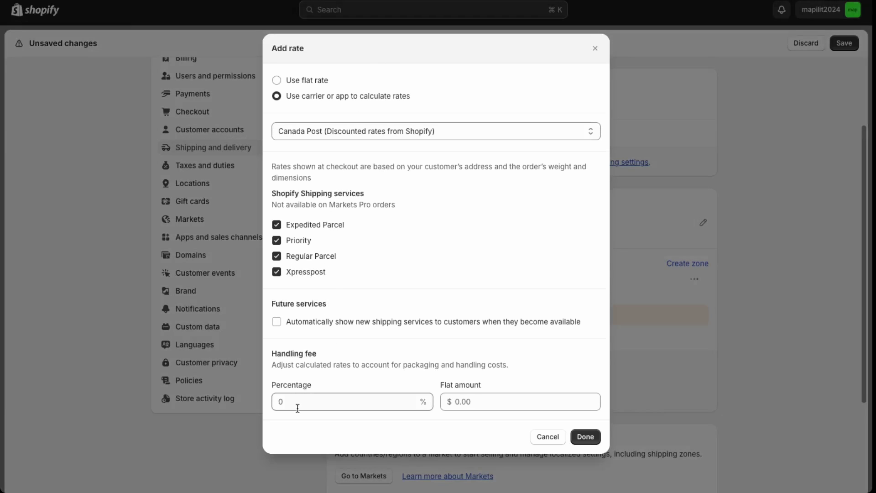
{"action": "left_click", "coordinate": [306, 402]}
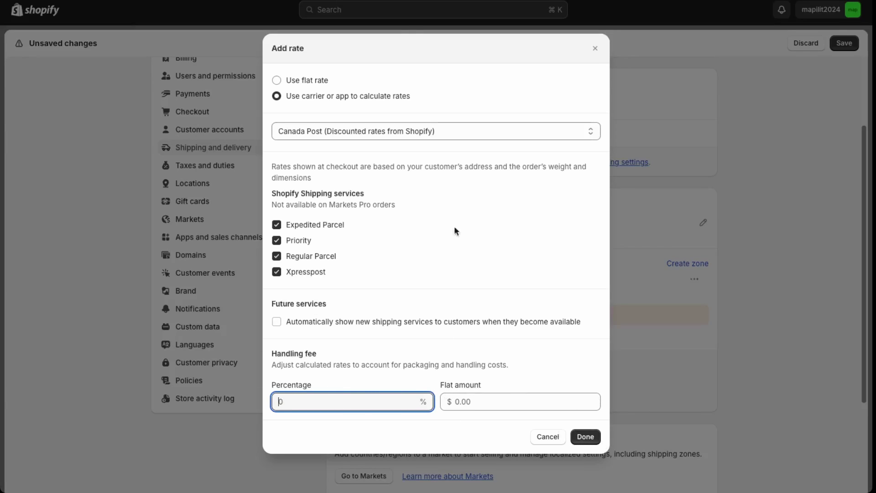
{"action": "left_click", "coordinate": [585, 438]}
{"action": "left_click", "coordinate": [585, 436]}
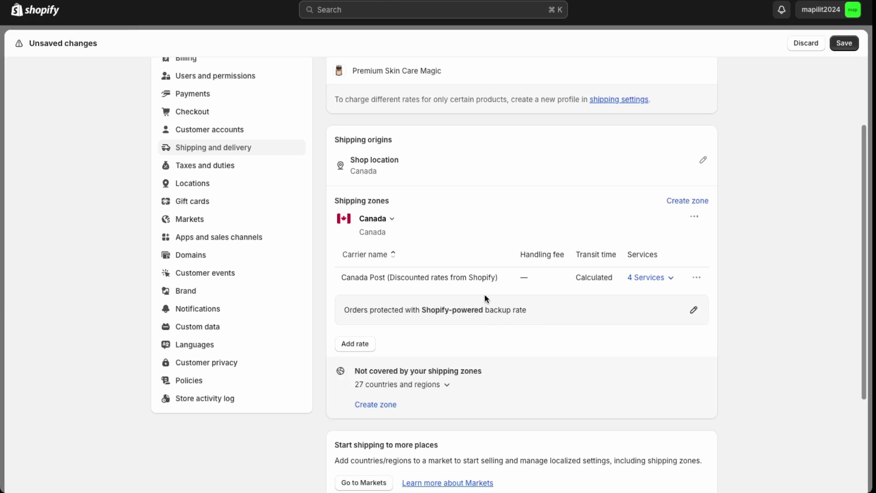
Step: Stay on the General profile page and save its Canada Post rate changes
{"action": "scroll", "coordinate": [482, 298], "scroll_direction": "down", "scroll_amount": 1}
{"action": "scroll", "coordinate": [481, 298], "scroll_direction": "up", "scroll_amount": 3}
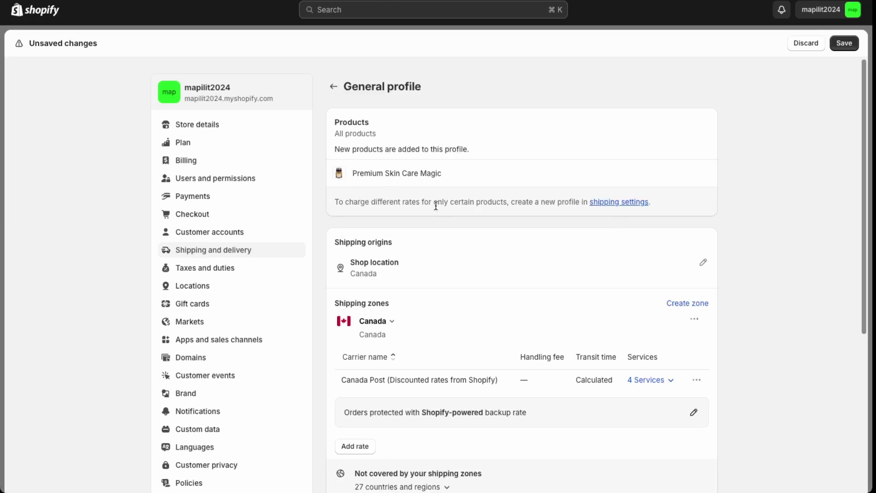
{"action": "left_click", "coordinate": [612, 207]}
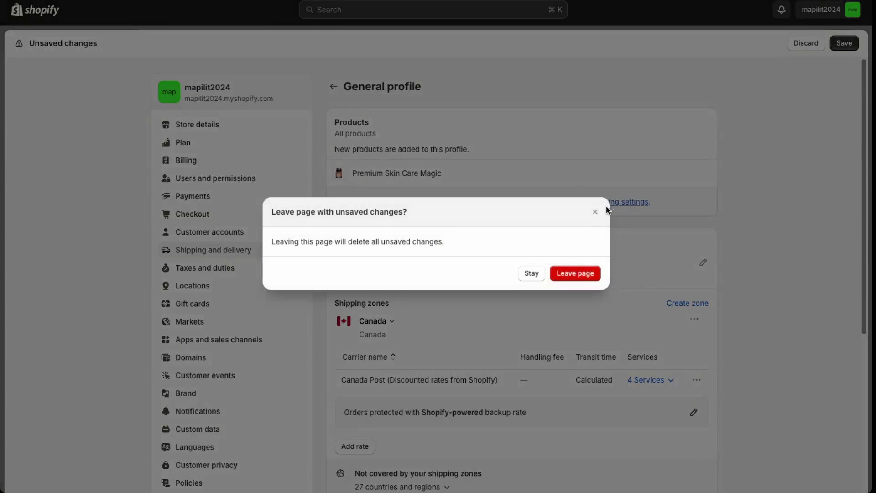
{"action": "key", "text": "Escape"}
{"action": "left_click", "coordinate": [844, 42]}
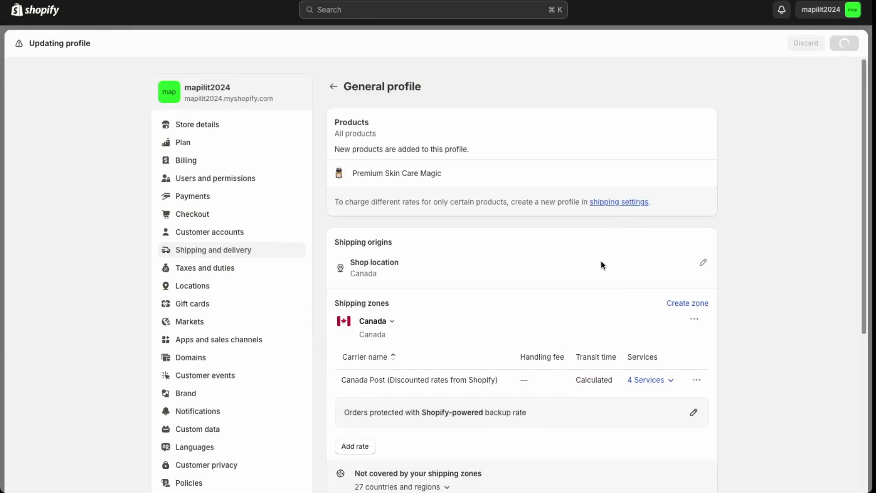
Step: Create a custom shipping profile 'Fragile Products' containing Premium Skin Care Magic
{"action": "left_click", "coordinate": [631, 206]}
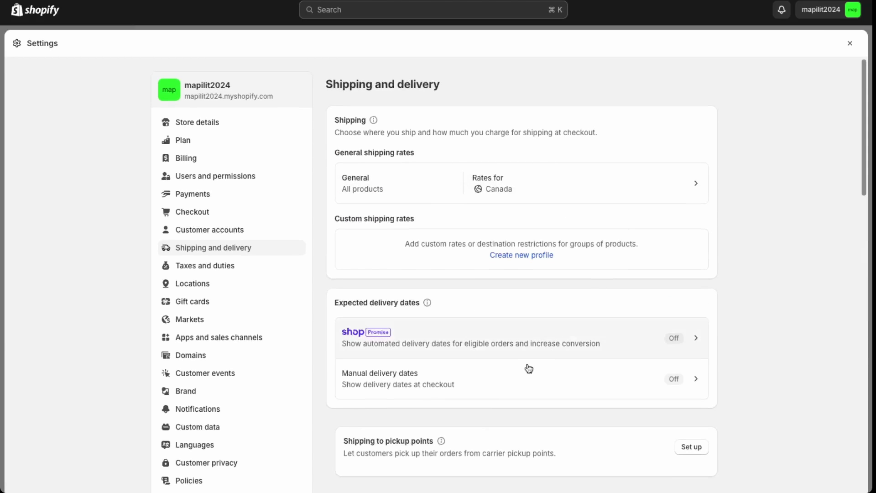
{"action": "left_click", "coordinate": [521, 255]}
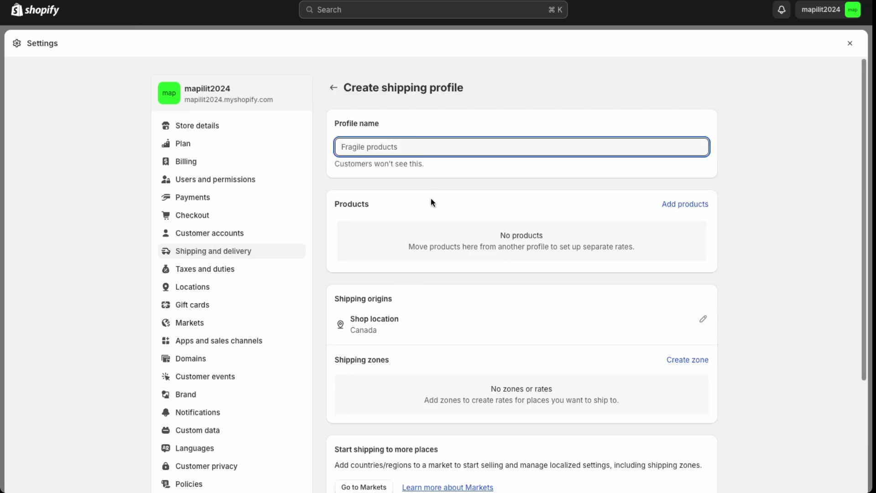
{"action": "type", "text": "Fragile Products"}
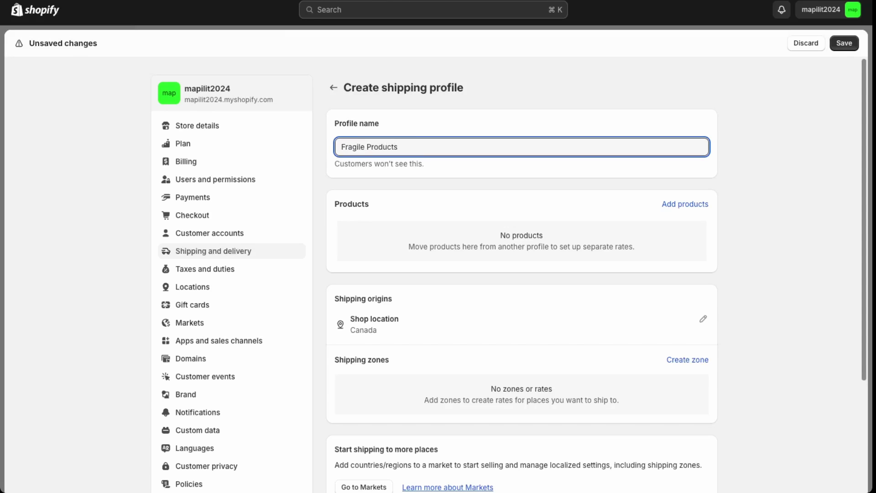
{"action": "left_click", "coordinate": [384, 222]}
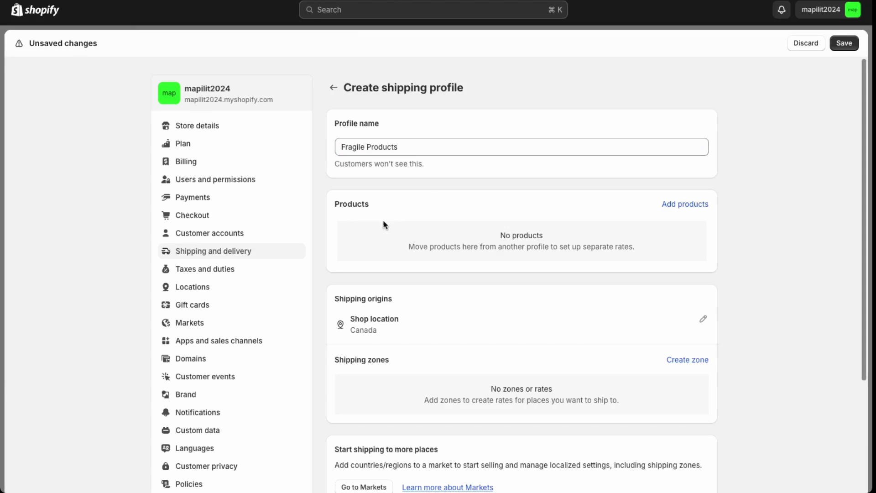
{"action": "left_click", "coordinate": [692, 204]}
{"action": "left_click", "coordinate": [371, 169]}
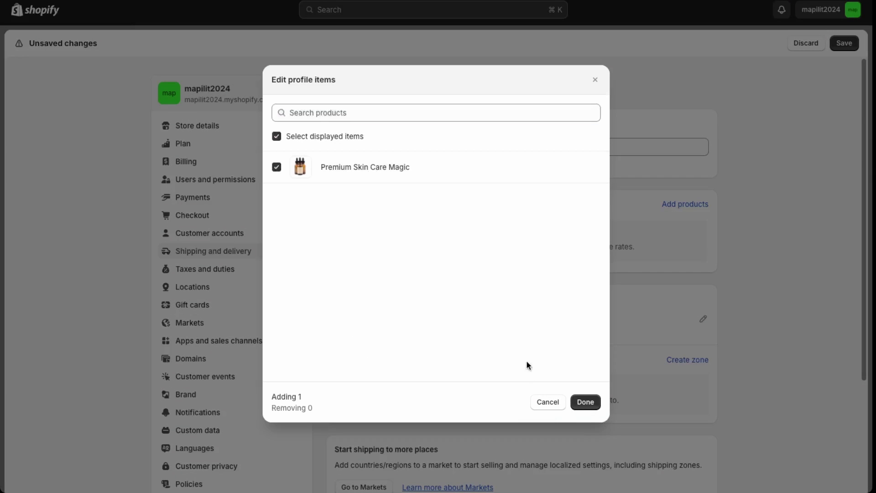
{"action": "left_click", "coordinate": [586, 401]}
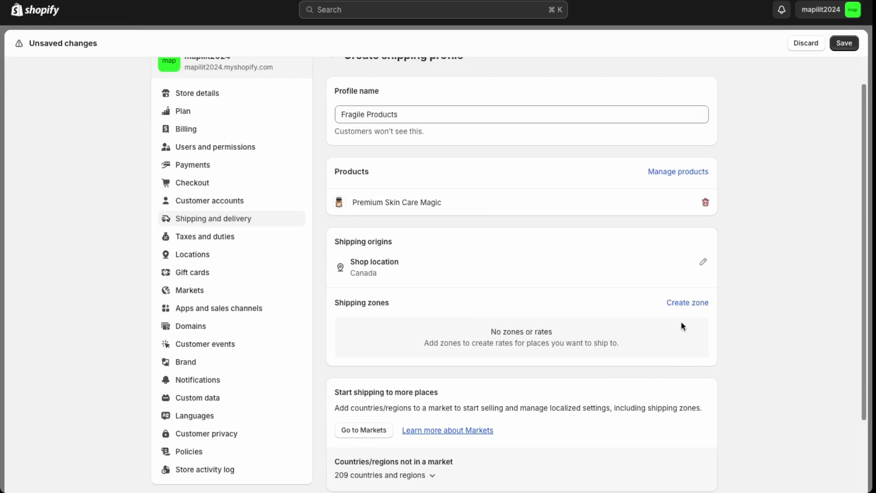
Step: Add a 'Canada' zone covering all of Canada to the Fragile Products profile
{"action": "left_click", "coordinate": [685, 303]}
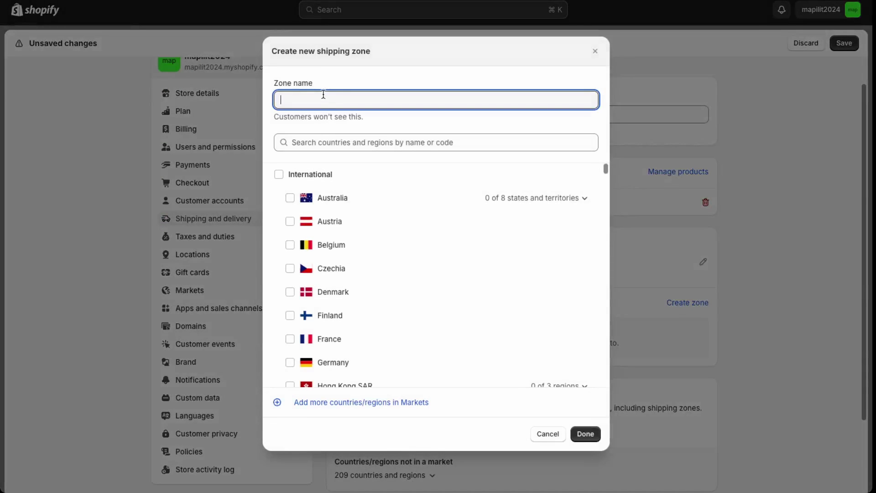
{"action": "type", "text": "Canada"}
{"action": "scroll", "coordinate": [317, 278], "scroll_direction": "down", "scroll_amount": 10}
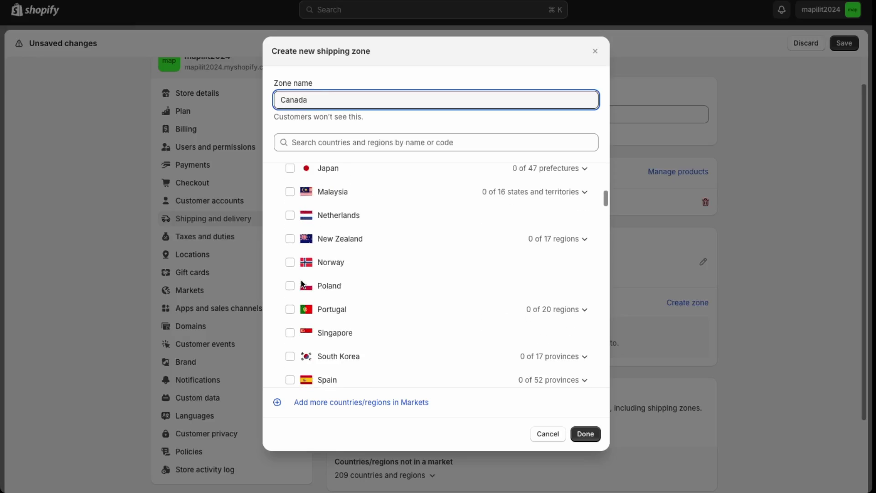
{"action": "left_click", "coordinate": [279, 313]}
{"action": "left_click", "coordinate": [586, 433]}
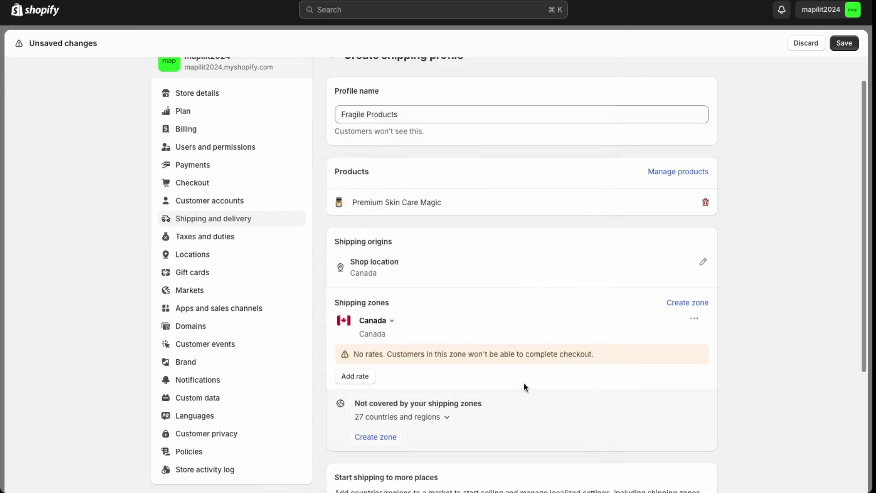
{"action": "left_click", "coordinate": [354, 377]}
Step: Add a flat Standard (3 to 9 day) rate priced at $10.00
{"action": "left_click", "coordinate": [320, 149]}
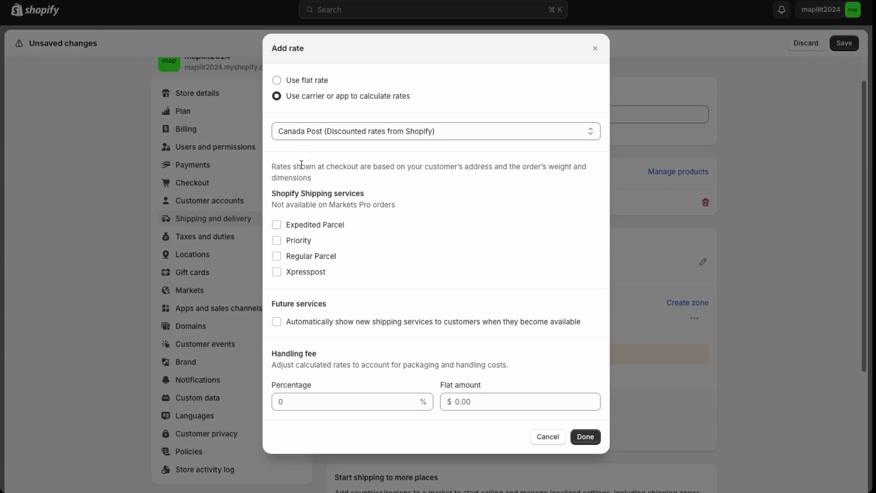
{"action": "left_click", "coordinate": [354, 129]}
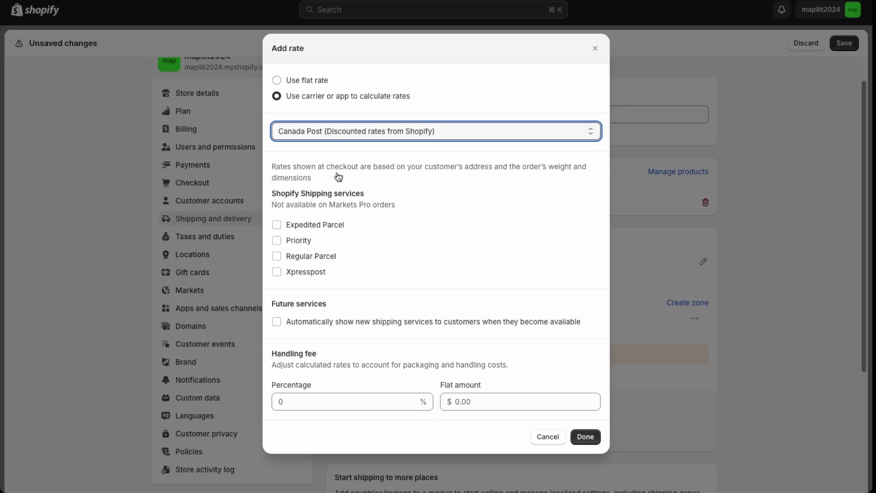
{"action": "left_click", "coordinate": [294, 80]}
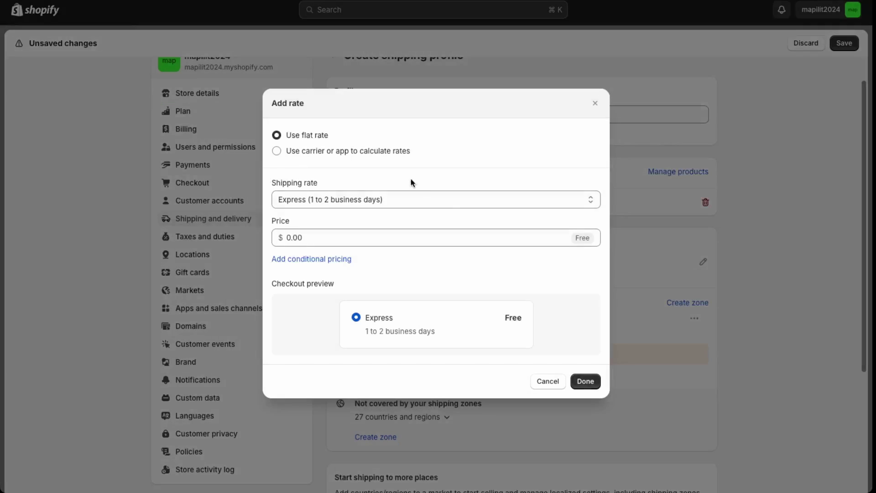
{"action": "left_click", "coordinate": [443, 201]}
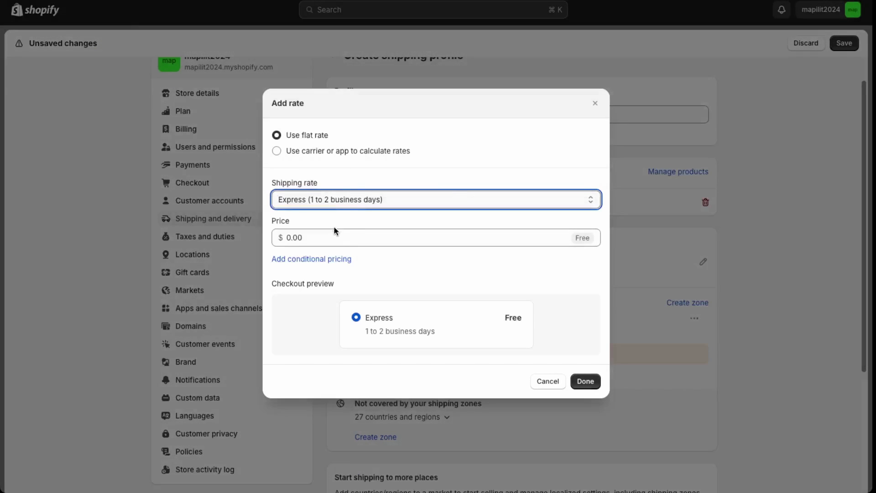
{"action": "key", "text": "Down"}
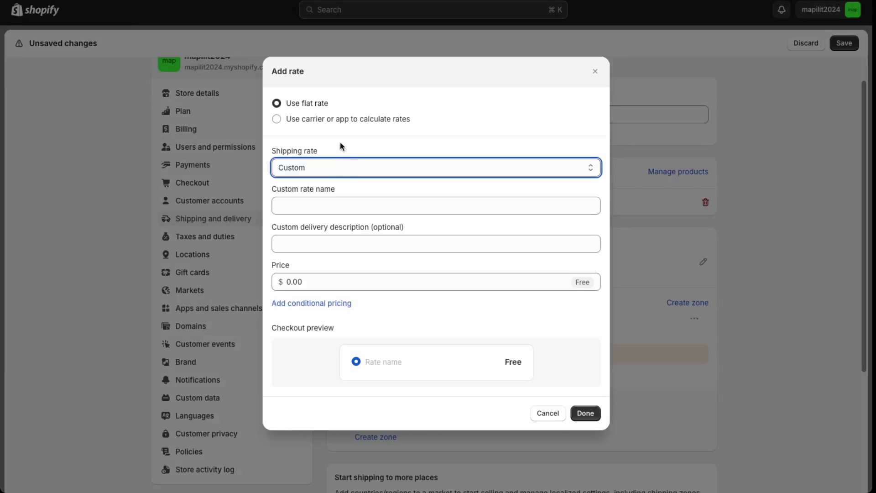
{"action": "key", "text": "Up"}
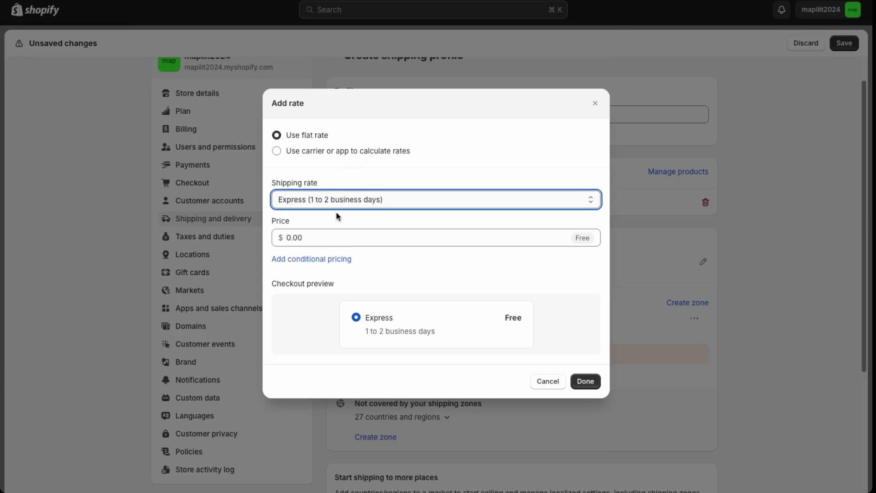
{"action": "key", "text": "Up"}
{"action": "key", "text": "Tab"}
{"action": "type", "text": "1"}
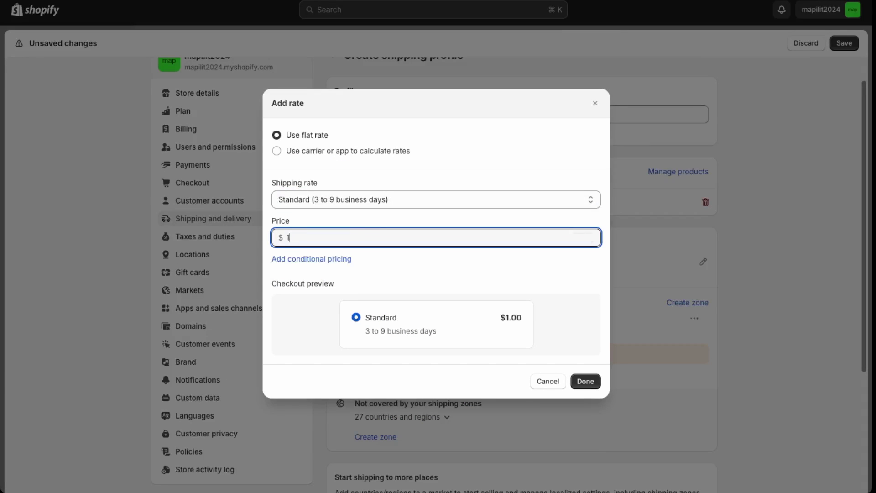
{"action": "type", "text": "0"}
Step: Limit the Standard rate to item weights from 0.1 kg to 1 kg
{"action": "left_click", "coordinate": [346, 259]}
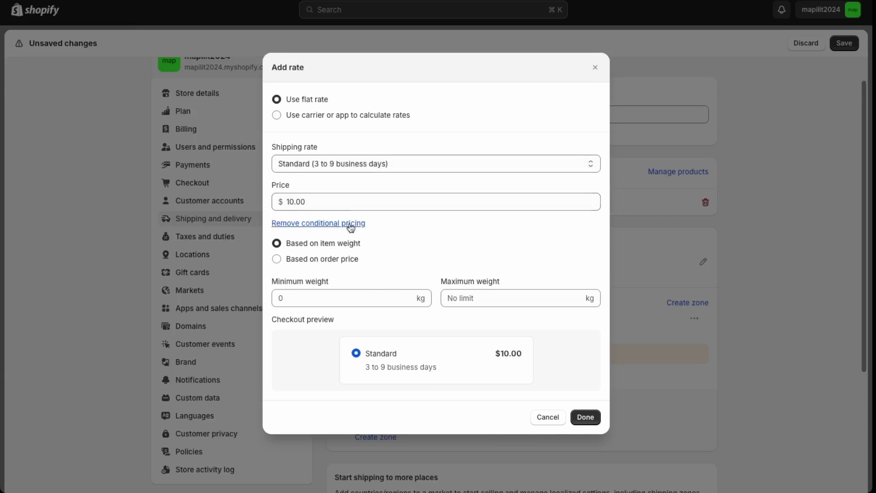
{"action": "left_click", "coordinate": [340, 260]}
{"action": "left_click", "coordinate": [340, 246]}
{"action": "left_click", "coordinate": [290, 301]}
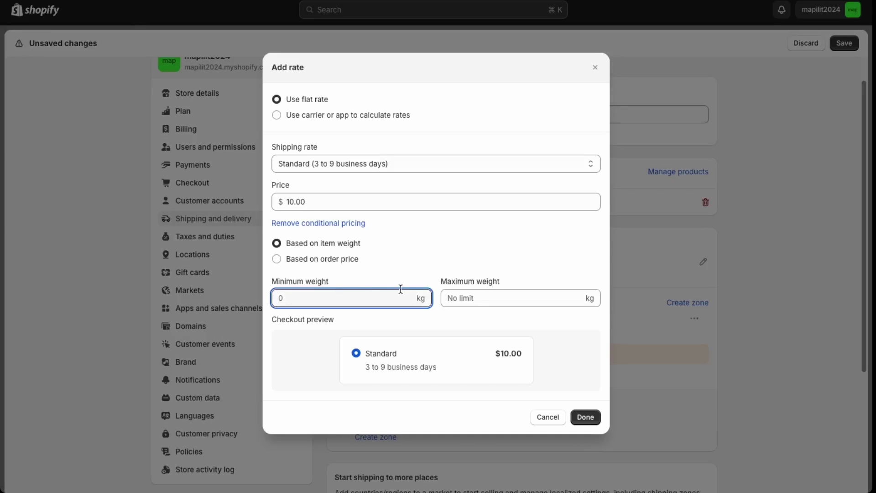
{"action": "type", "text": "0.1"}
{"action": "key", "text": "Tab"}
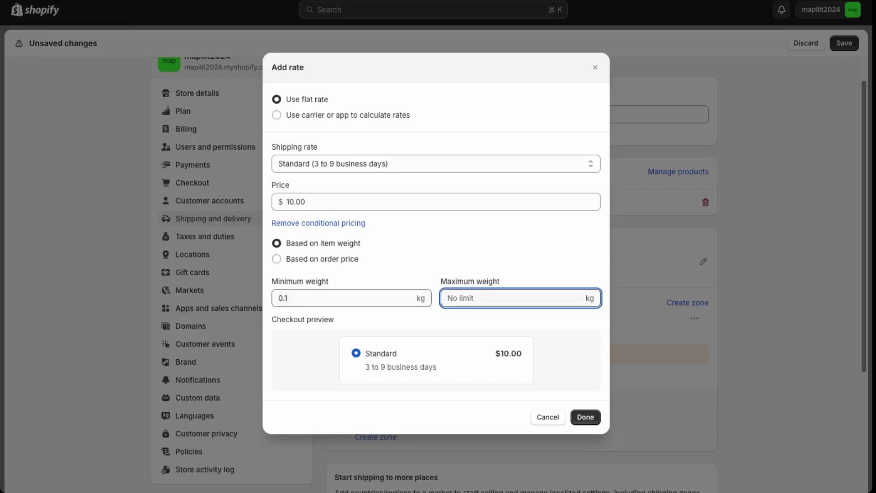
{"action": "type", "text": "1"}
{"action": "key", "text": "Return"}
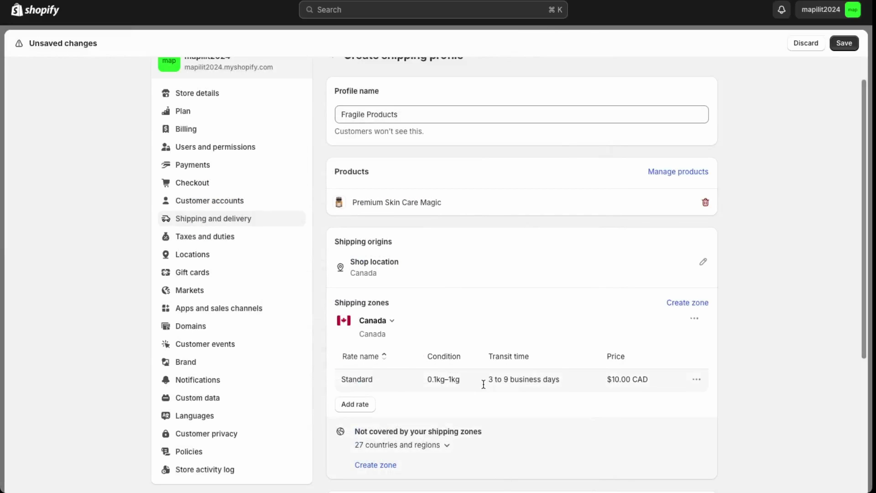
Step: Add an Express rate at $15.00 with a weight condition starting at 0.1 kg
{"action": "left_click", "coordinate": [356, 408]}
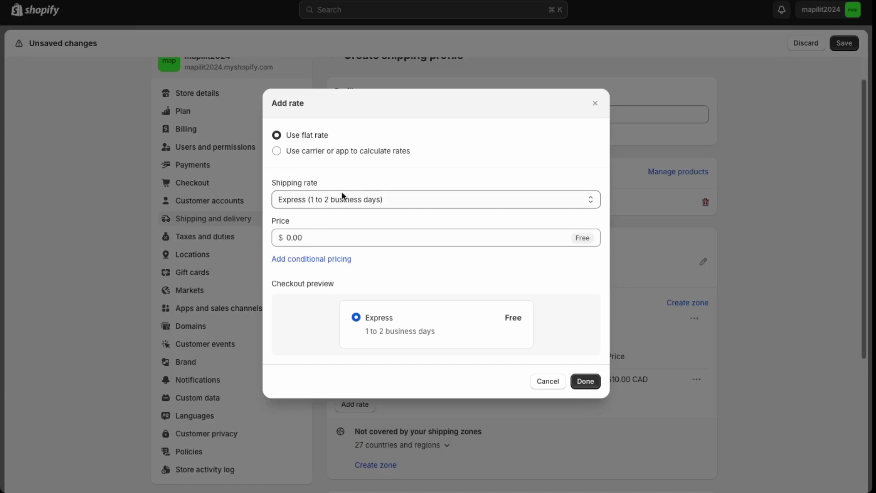
{"action": "left_click", "coordinate": [319, 259]}
{"action": "left_click", "coordinate": [303, 299]}
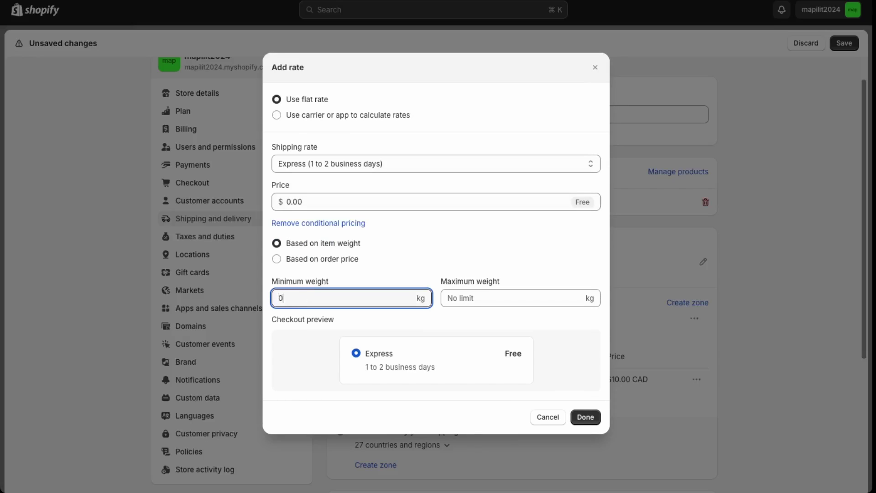
{"action": "type", "text": ".1"}
{"action": "key", "text": "Tab"}
{"action": "type", "text": "10"}
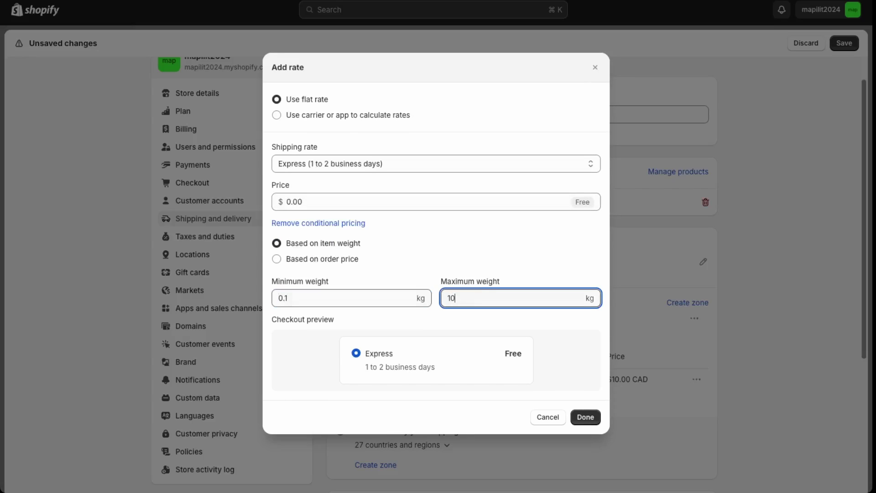
{"action": "left_click", "coordinate": [322, 195]}
{"action": "type", "text": "15"}
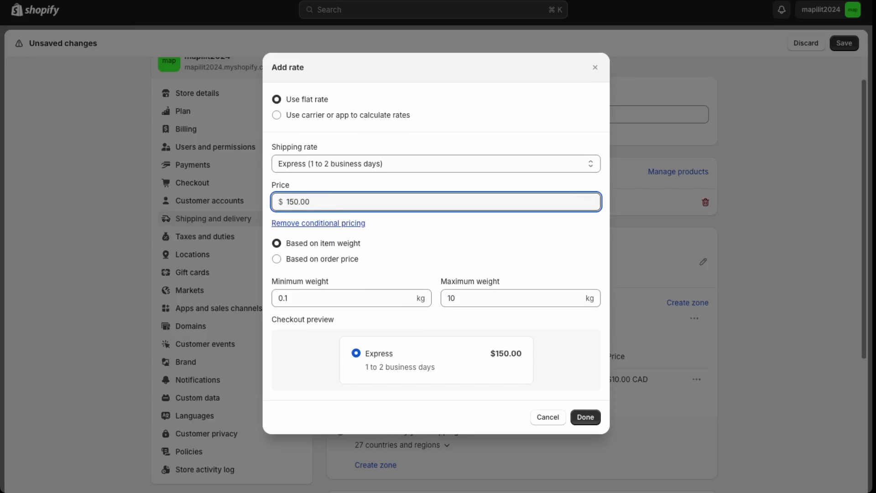
{"action": "key", "text": "BackSpace"}
{"action": "key", "text": "Return"}
Step: Correct the Express rate's maximum weight to 1 kg
{"action": "left_click", "coordinate": [696, 379]}
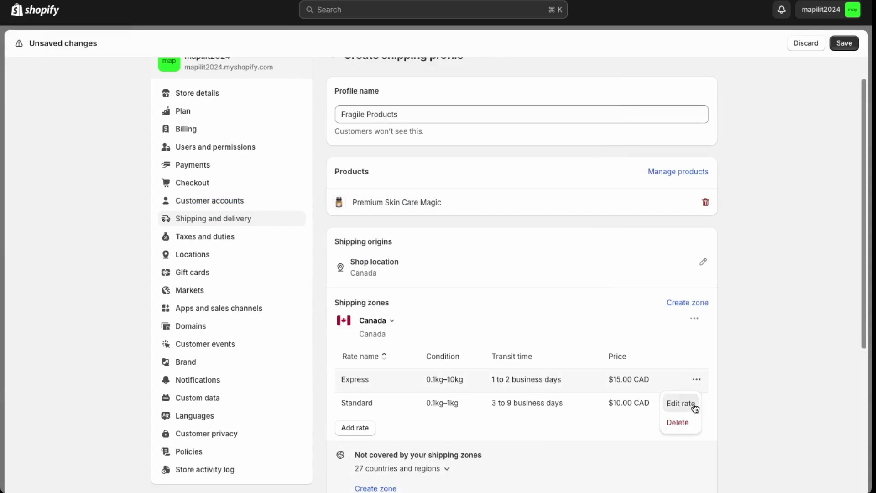
{"action": "left_click", "coordinate": [679, 403]}
{"action": "double_click", "coordinate": [493, 276]}
{"action": "type", "text": "1"}
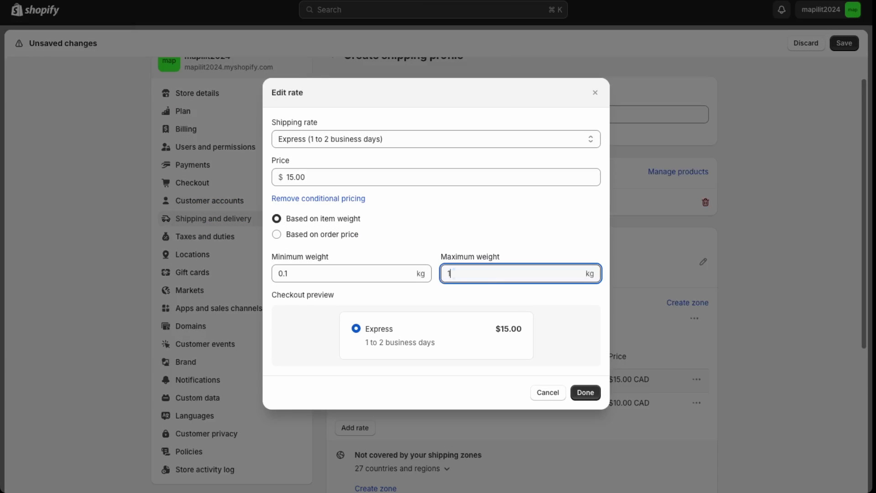
{"action": "left_click", "coordinate": [582, 393]}
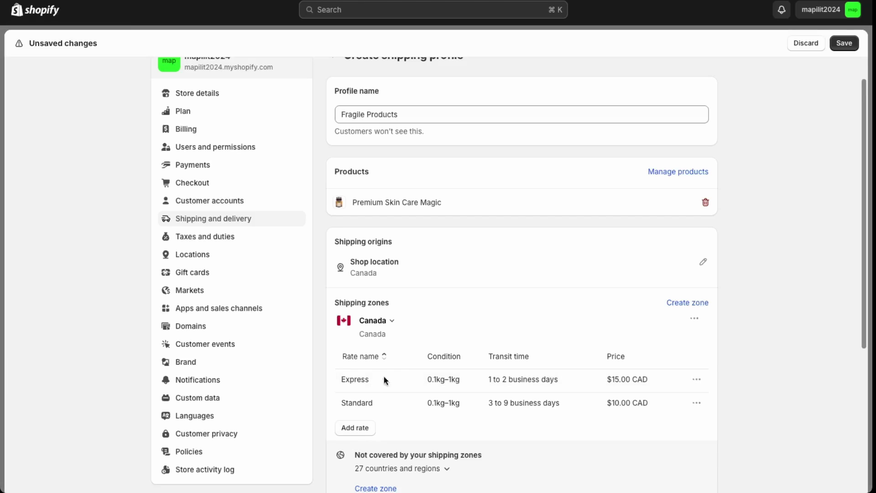
Step: Add a custom rate named 'Local' to the Canada zone
{"action": "left_click", "coordinate": [352, 429]}
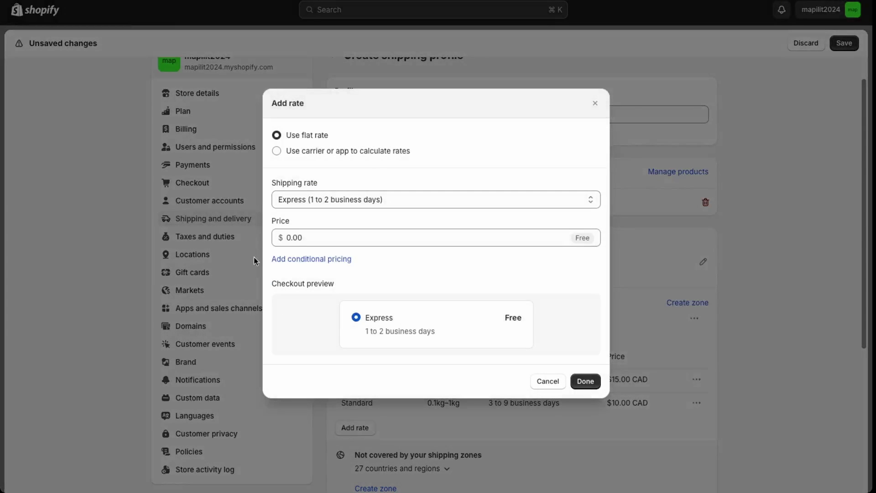
{"action": "left_click", "coordinate": [343, 202]}
{"action": "left_click", "coordinate": [343, 216]}
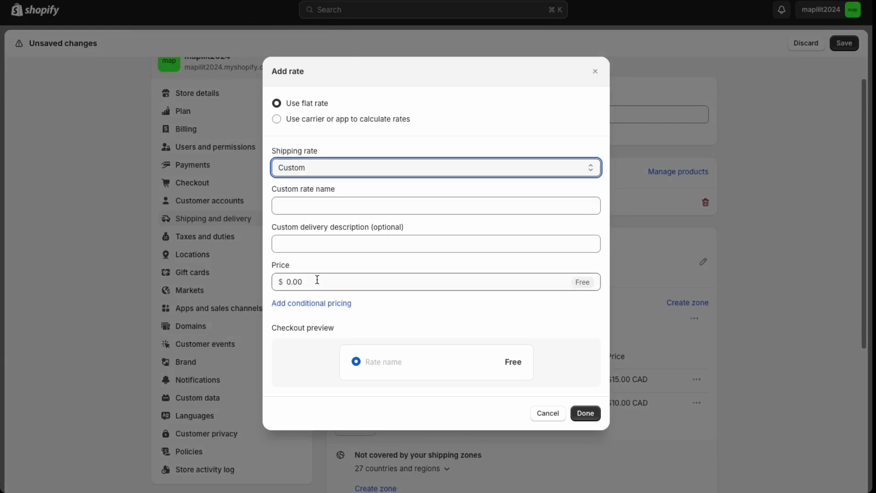
{"action": "left_click", "coordinate": [315, 204]}
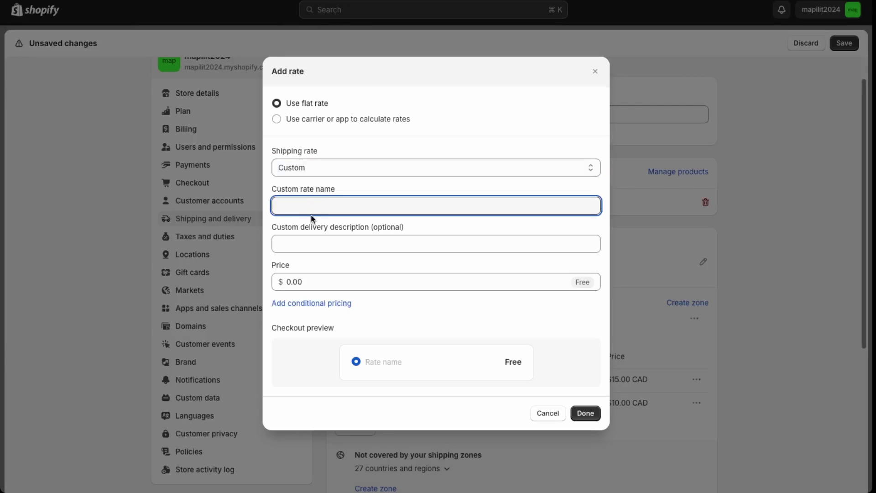
{"action": "type", "text": "Local"}
Step: Describe the Local rate as 'Within 10km of our Toronto Location' and price it at $5.00
{"action": "left_click", "coordinate": [313, 238]}
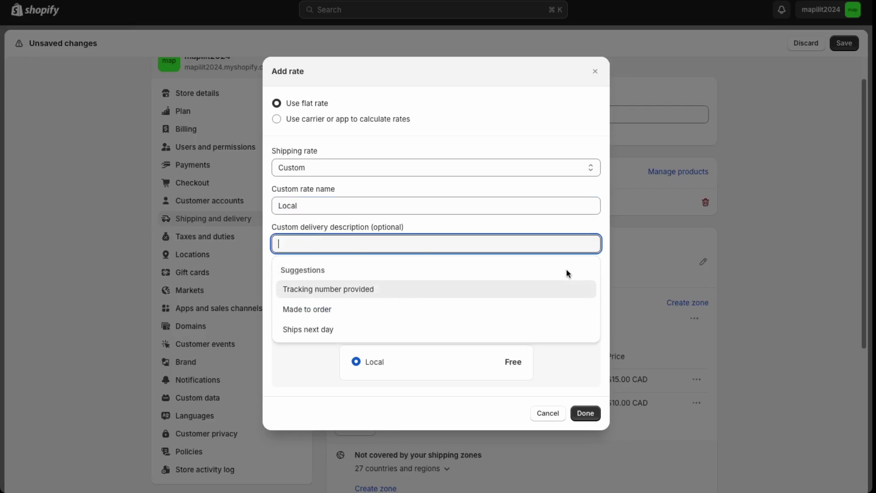
{"action": "type", "text": "Within 10"}
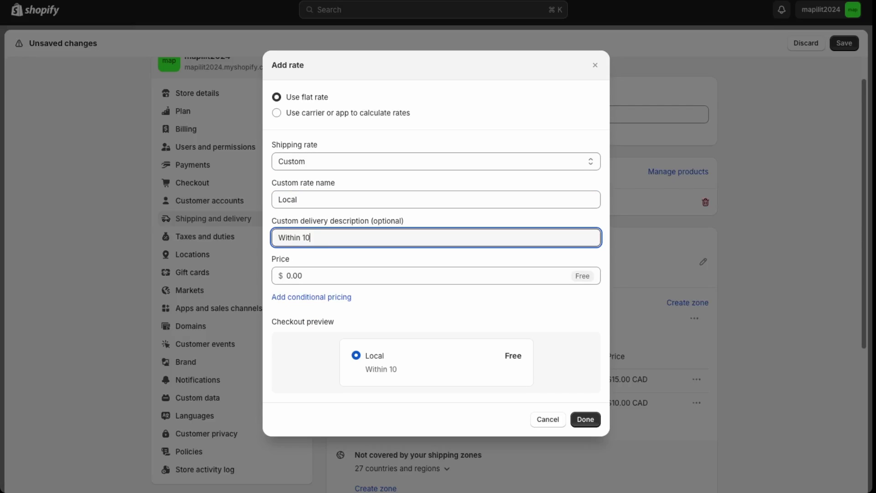
{"action": "type", "text": "km of our Toronto Loati"}
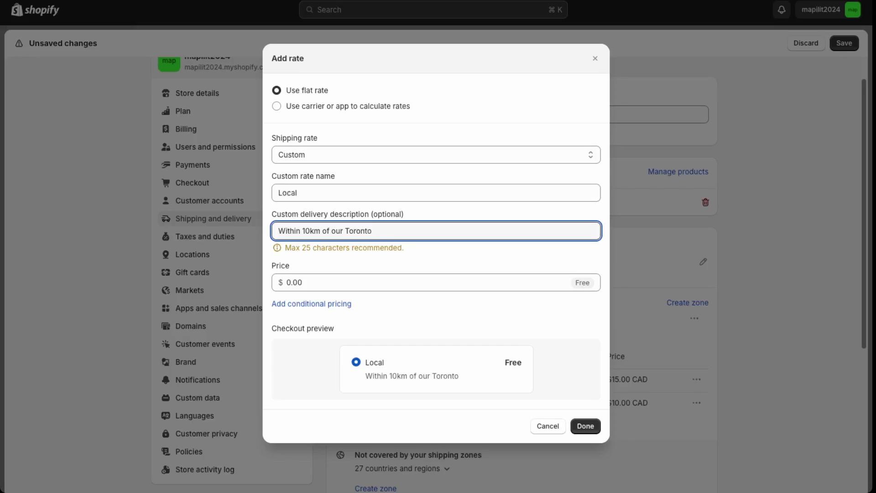
{"action": "key", "text": "BackSpace"}
{"action": "key", "text": "BackSpace"}
{"action": "key", "text": "BackSpace"}
{"action": "type", "text": "cation"}
{"action": "left_click", "coordinate": [289, 282]}
{"action": "type", "text": "5"}
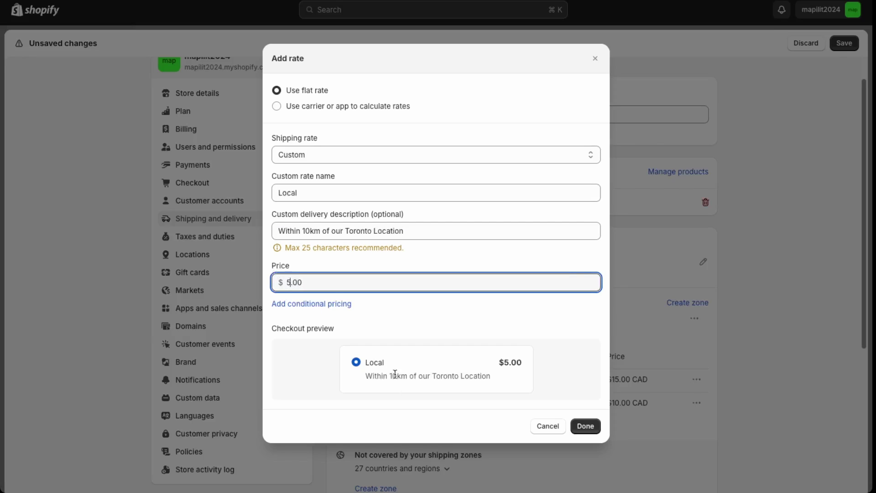
{"action": "left_click", "coordinate": [587, 428]}
Step: Save the Fragile Products profile with its Express, Local and Standard rates
{"action": "scroll", "coordinate": [410, 458], "scroll_direction": "down", "scroll_amount": 3}
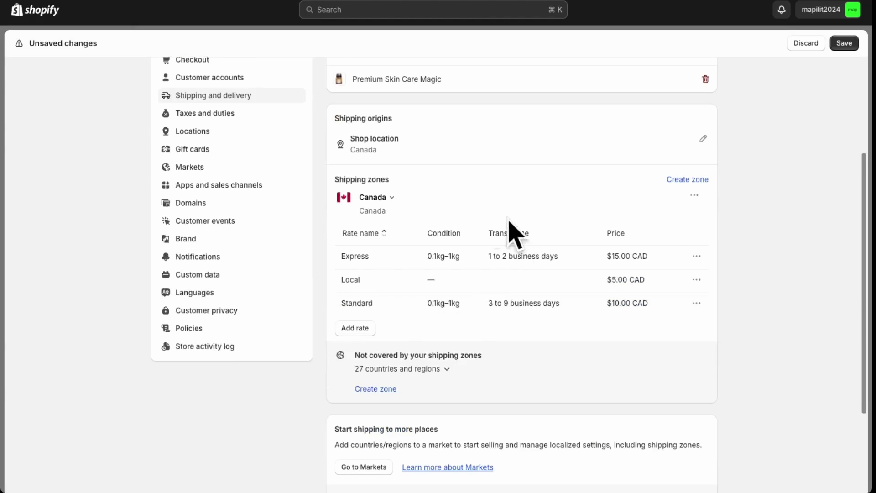
{"action": "scroll", "coordinate": [404, 224], "scroll_direction": "up", "scroll_amount": 1}
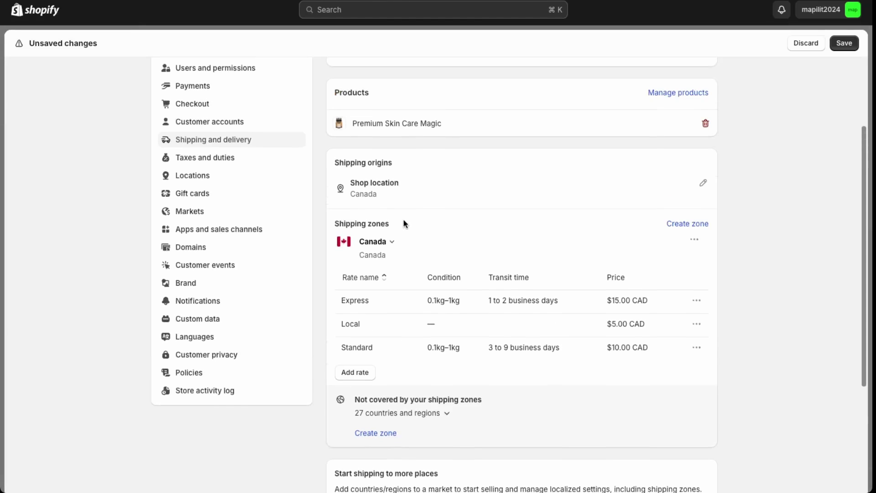
{"action": "scroll", "coordinate": [428, 360], "scroll_direction": "down", "scroll_amount": 2}
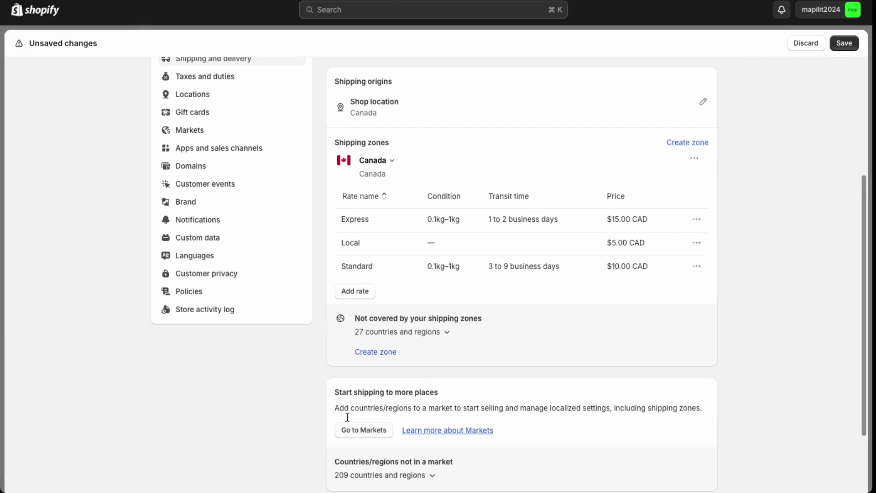
{"action": "scroll", "coordinate": [353, 429], "scroll_direction": "down", "scroll_amount": 2}
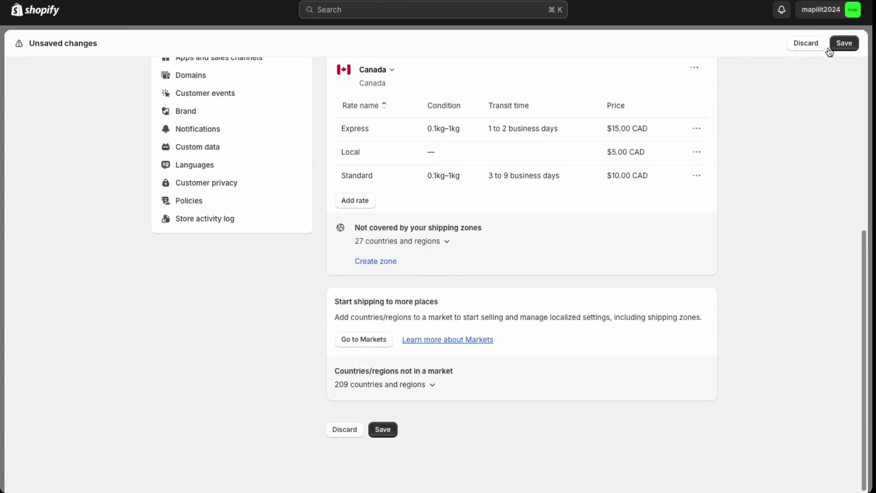
{"action": "left_click", "coordinate": [849, 44]}
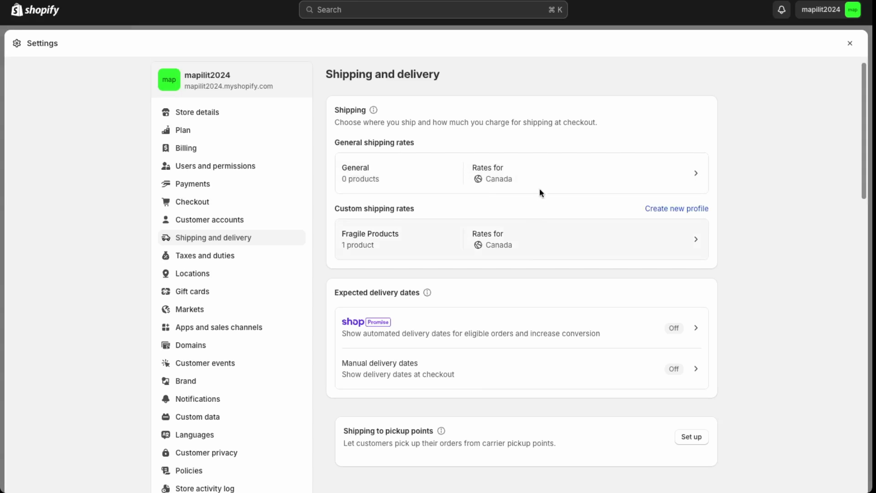
{"action": "scroll", "coordinate": [568, 283], "scroll_direction": "down", "scroll_amount": 3}
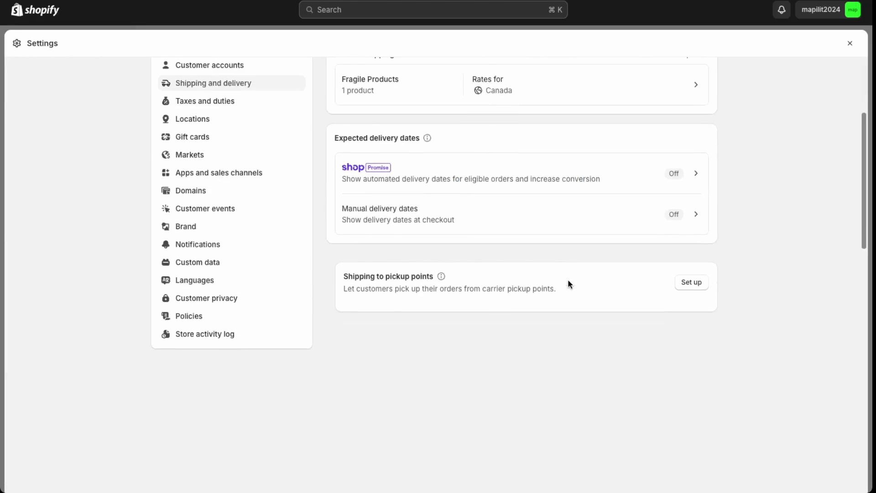
{"action": "scroll", "coordinate": [566, 281], "scroll_direction": "up", "scroll_amount": 2}
Step: Open the United States market in Markets and view its Shipping page with 0 rates
{"action": "left_click", "coordinate": [223, 255]}
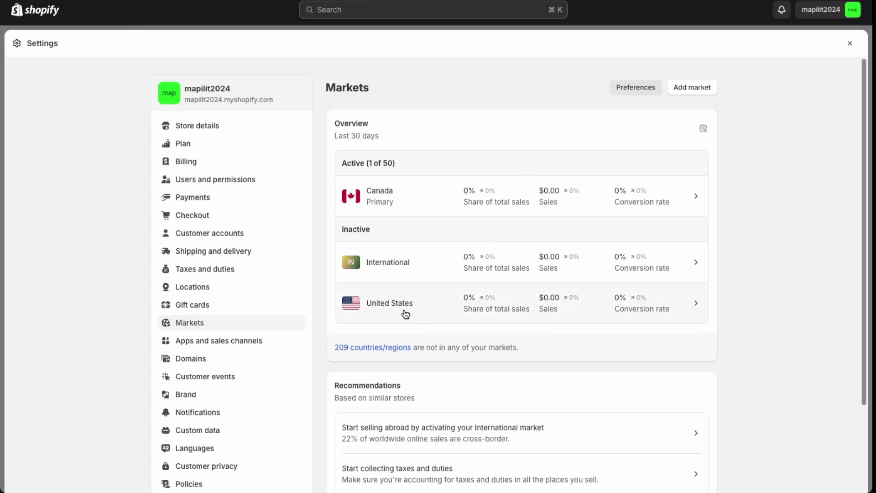
{"action": "left_click", "coordinate": [406, 314]}
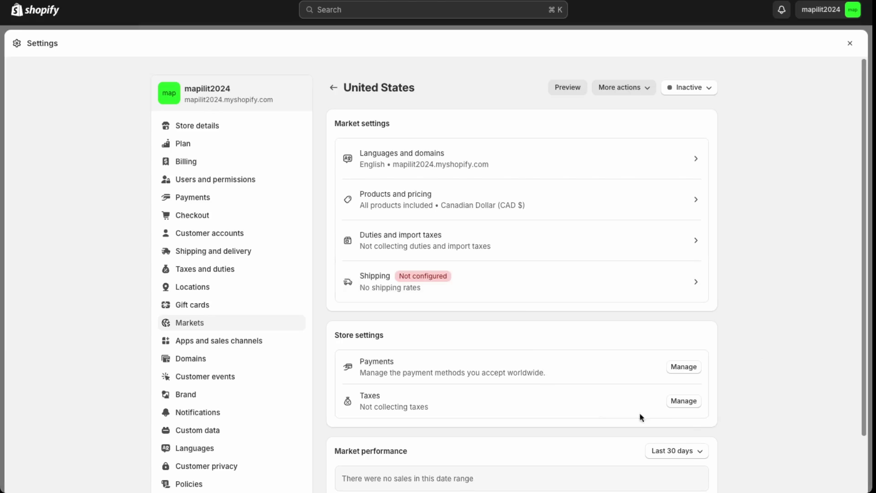
{"action": "scroll", "coordinate": [598, 391], "scroll_direction": "down", "scroll_amount": 2}
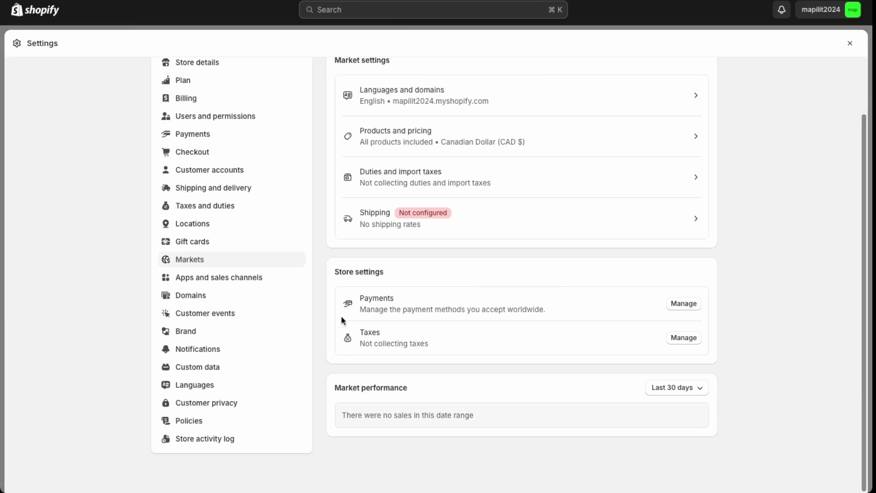
{"action": "left_click", "coordinate": [488, 234]}
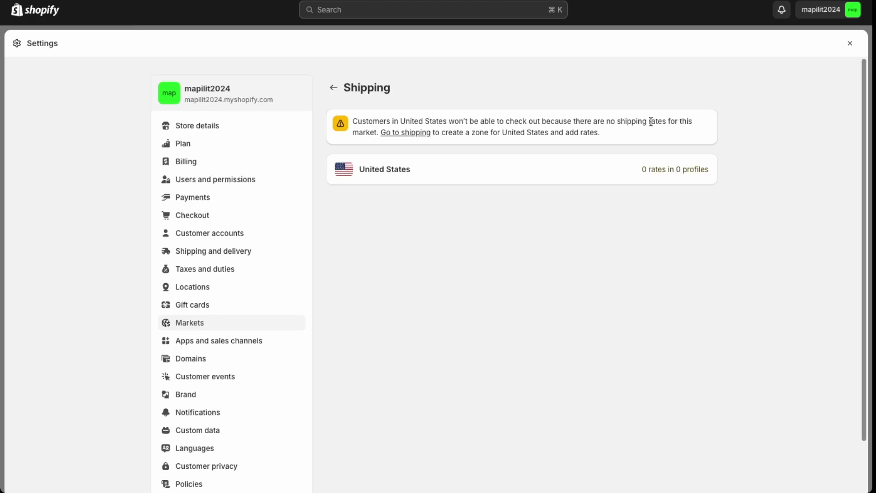
Step: Create a 'United States' zone in the General shipping profile
{"action": "left_click", "coordinate": [405, 135]}
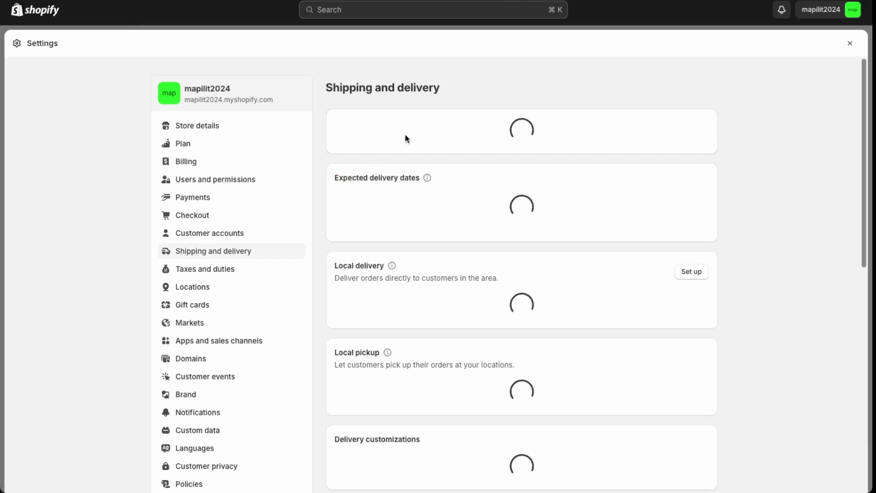
{"action": "scroll", "coordinate": [570, 181], "scroll_direction": "down", "scroll_amount": 1}
{"action": "left_click", "coordinate": [570, 182]}
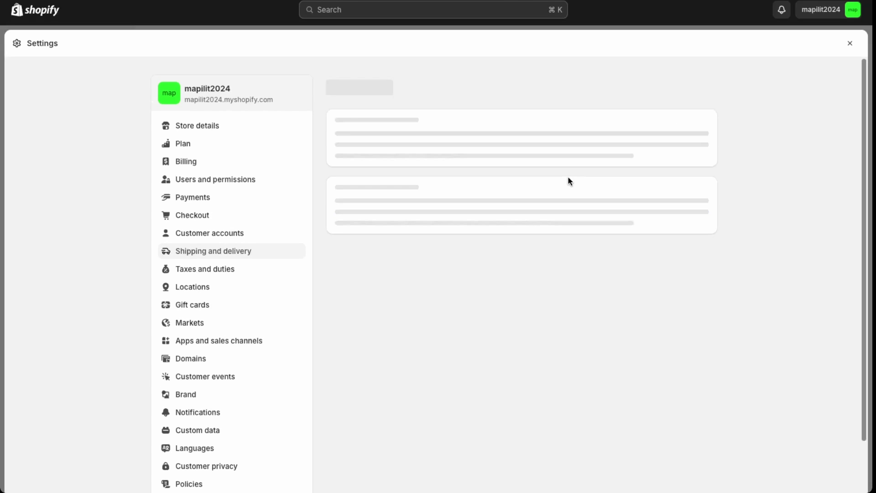
{"action": "scroll", "coordinate": [456, 296], "scroll_direction": "down", "scroll_amount": 3}
{"action": "left_click", "coordinate": [387, 416]}
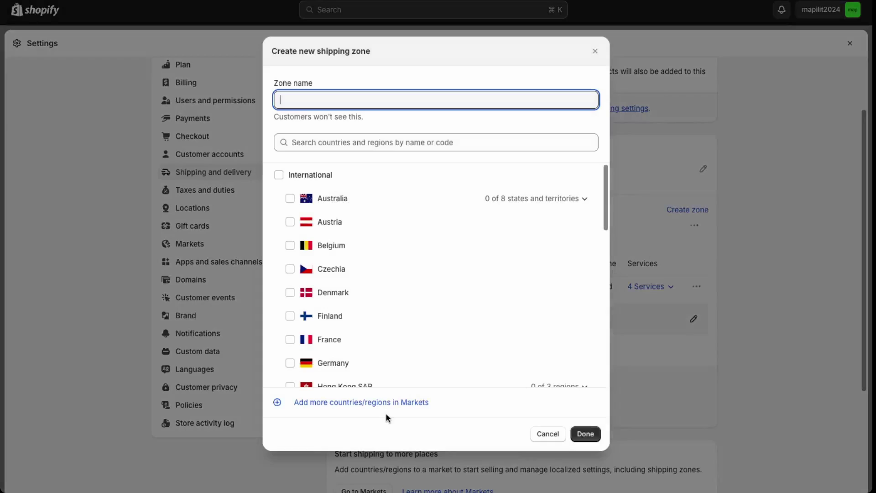
{"action": "type", "text": "Uni"}
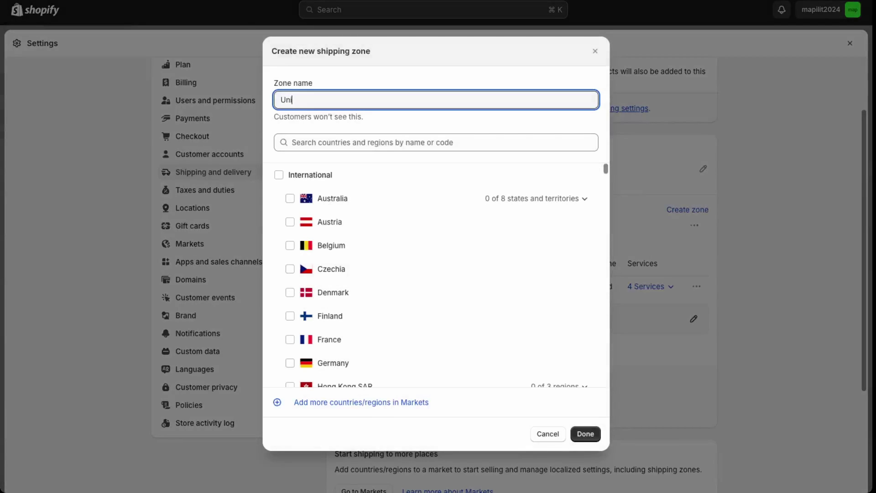
{"action": "type", "text": "ted States"}
{"action": "scroll", "coordinate": [435, 274], "scroll_direction": "down", "scroll_amount": 15}
{"action": "left_click", "coordinate": [278, 351]}
{"action": "left_click", "coordinate": [586, 434]}
Step: Add a Canada Post rate with Expedited Parcel, Small Packet Air, Tracked Packet and Xpresspost USA
{"action": "left_click", "coordinate": [355, 428]}
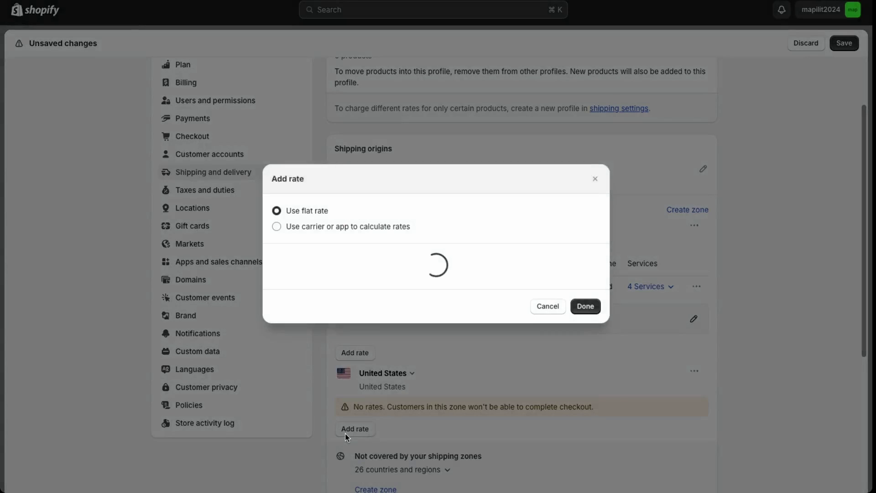
{"action": "left_click", "coordinate": [324, 152]}
{"action": "left_click", "coordinate": [348, 138]}
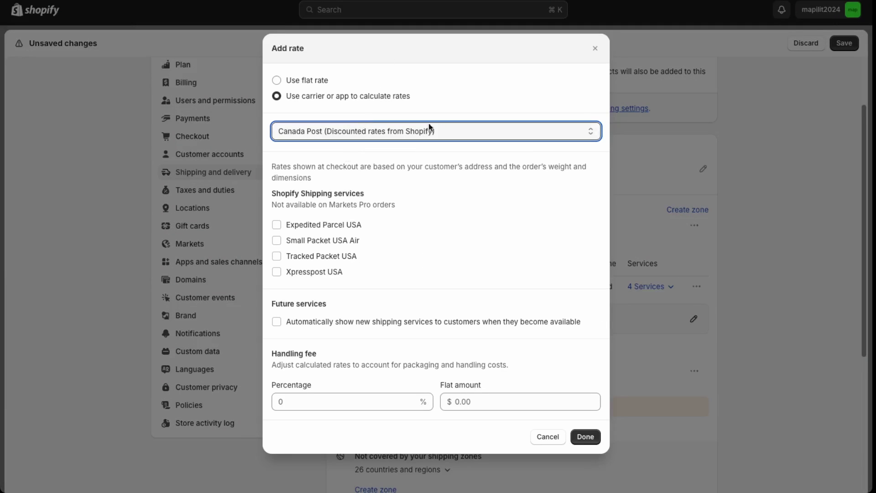
{"action": "left_click", "coordinate": [317, 228]}
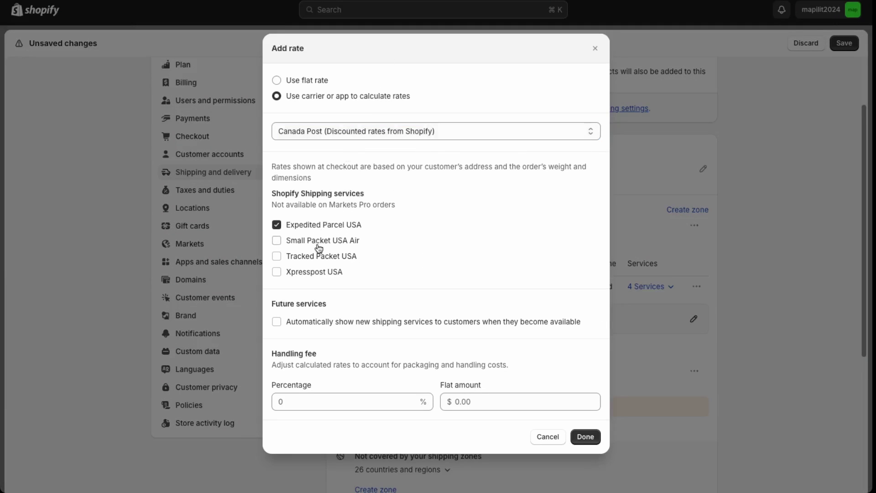
{"action": "left_click", "coordinate": [318, 242]}
{"action": "left_click", "coordinate": [318, 257]}
{"action": "left_click", "coordinate": [319, 273]}
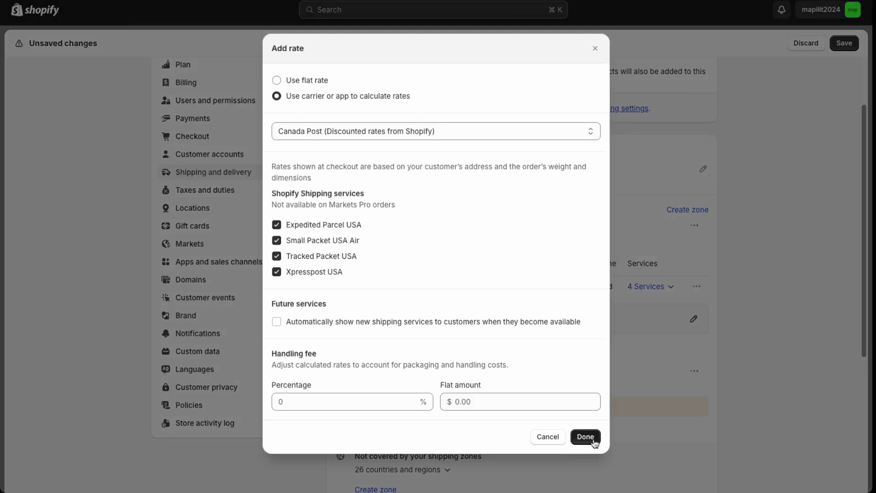
{"action": "left_click", "coordinate": [588, 438]}
Step: Open the United States market and review its single shipping rate
{"action": "scroll", "coordinate": [525, 393], "scroll_direction": "down", "scroll_amount": 2}
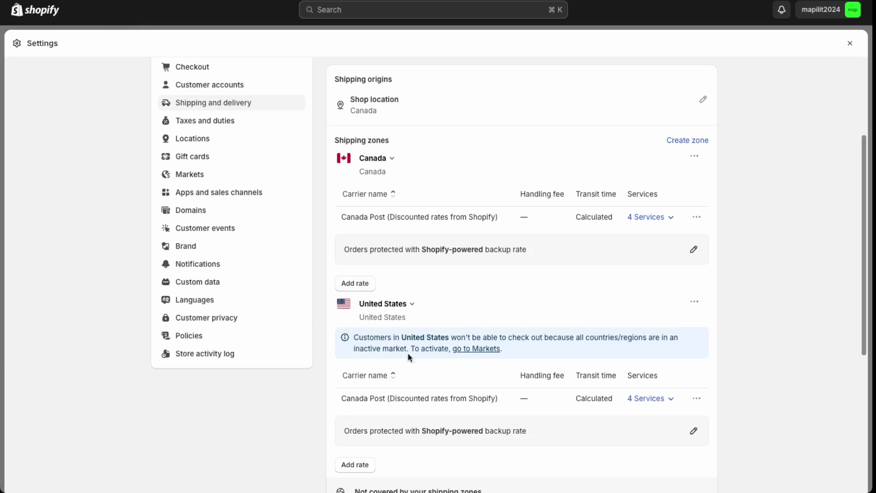
{"action": "left_click", "coordinate": [475, 350]}
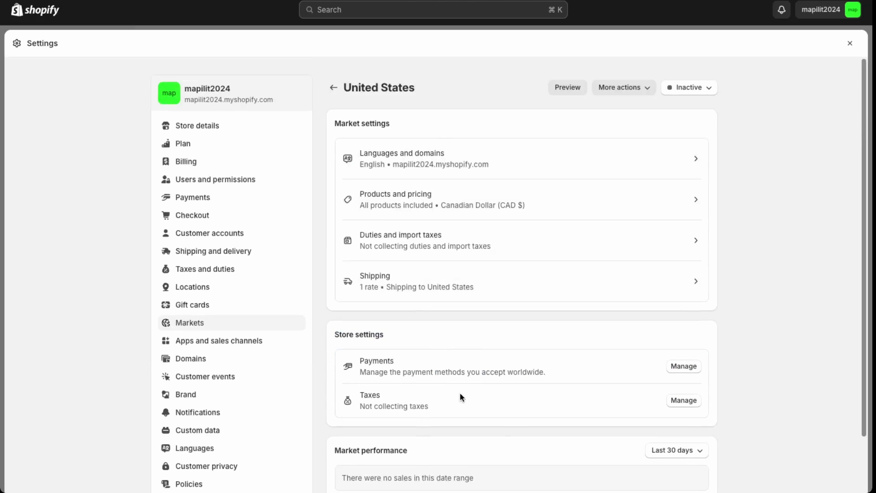
{"action": "left_click", "coordinate": [466, 288]}
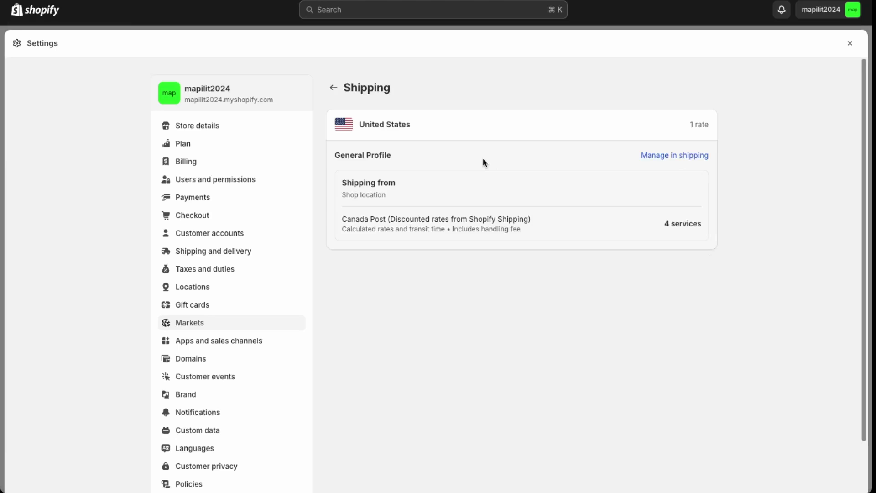
{"action": "left_click", "coordinate": [333, 87]}
Step: Set the United States market status to Active and save it
{"action": "left_click", "coordinate": [703, 88]}
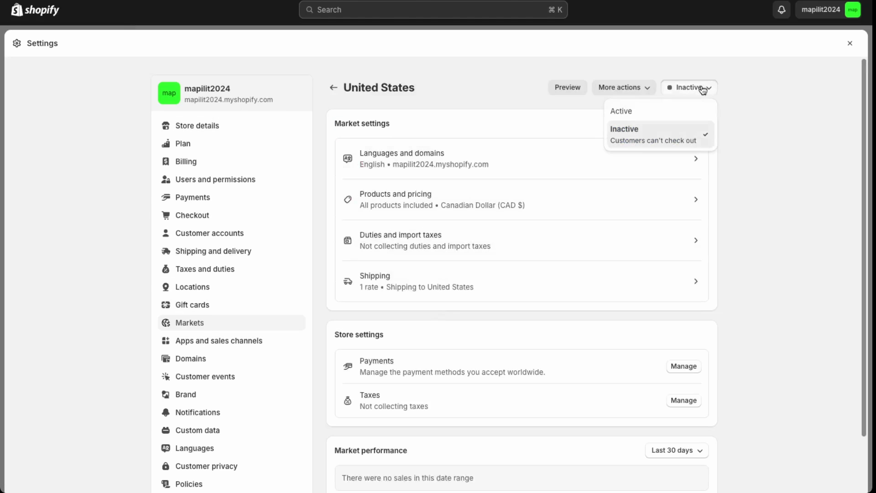
{"action": "left_click", "coordinate": [678, 110]}
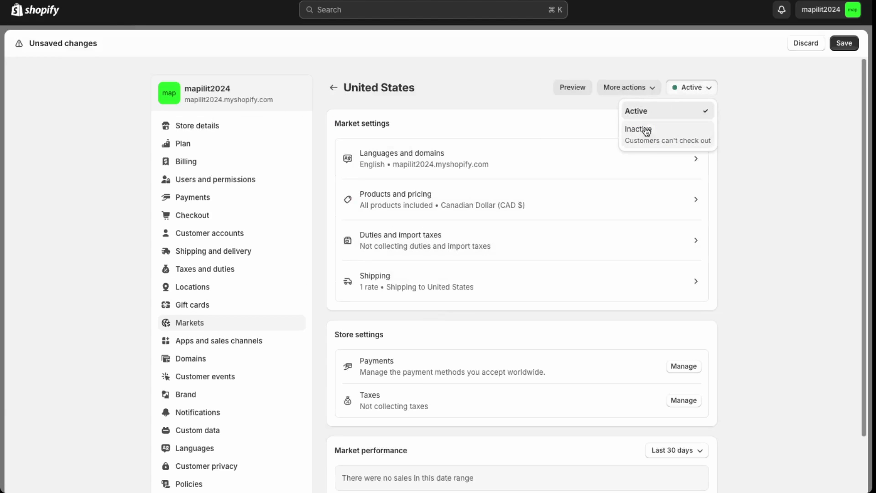
{"action": "left_click", "coordinate": [844, 43]}
{"action": "left_click", "coordinate": [334, 87]}
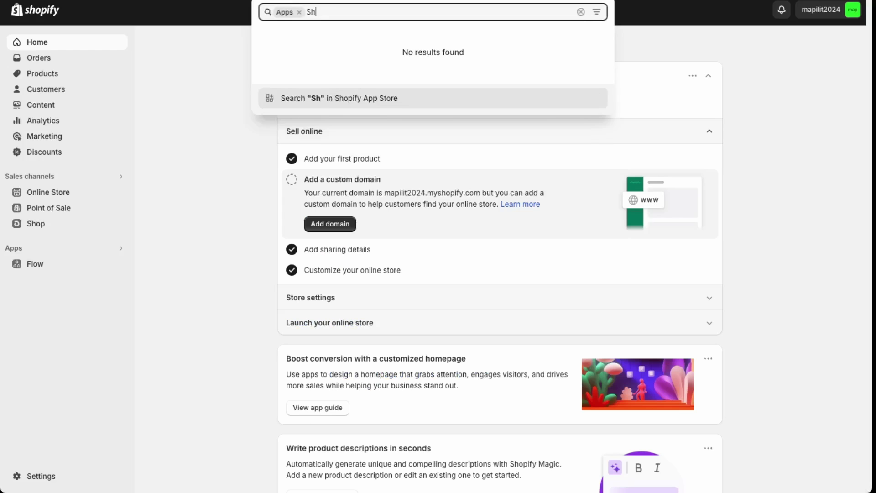
Step: Search for ShipStation and install it, approving access to customer, product and order data
{"action": "type", "text": "ipstation"}
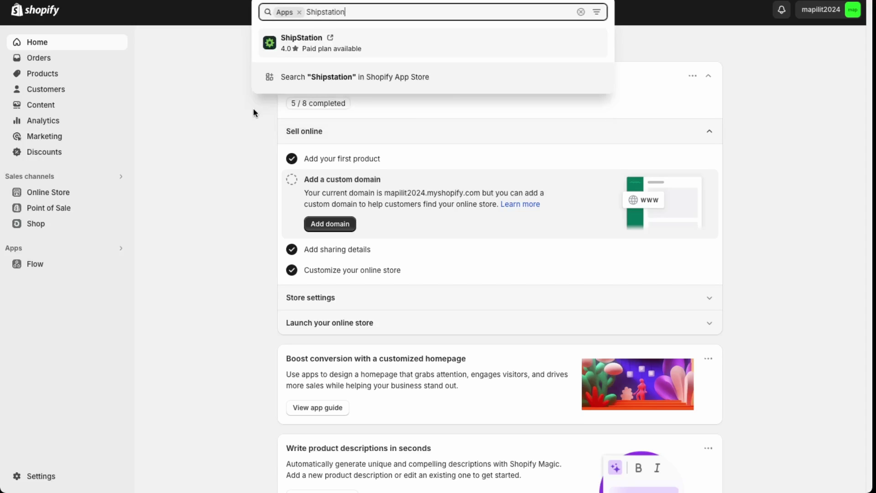
{"action": "left_click", "coordinate": [358, 46]}
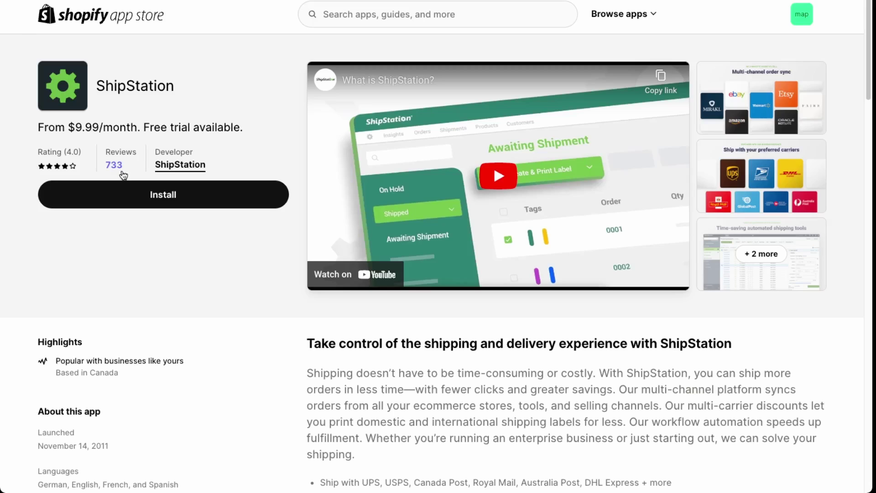
{"action": "scroll", "coordinate": [428, 439], "scroll_direction": "down", "scroll_amount": 1}
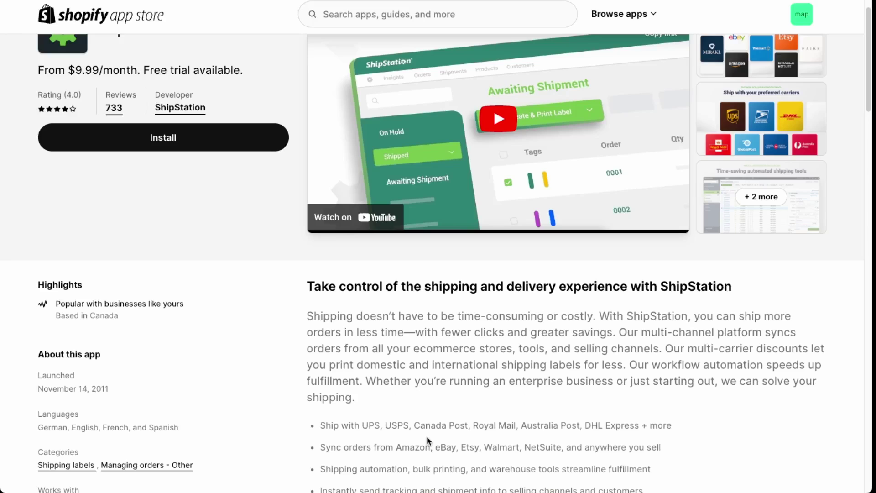
{"action": "scroll", "coordinate": [426, 436], "scroll_direction": "up", "scroll_amount": 1}
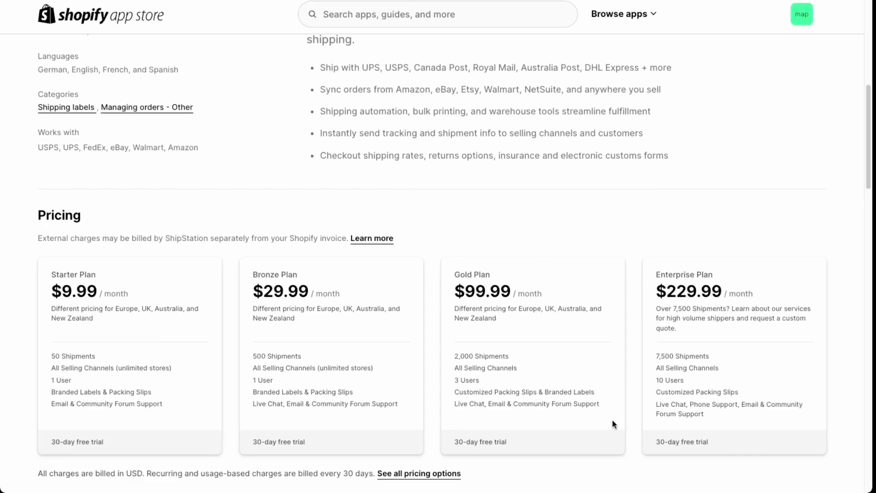
{"action": "scroll", "coordinate": [612, 420], "scroll_direction": "down", "scroll_amount": 1}
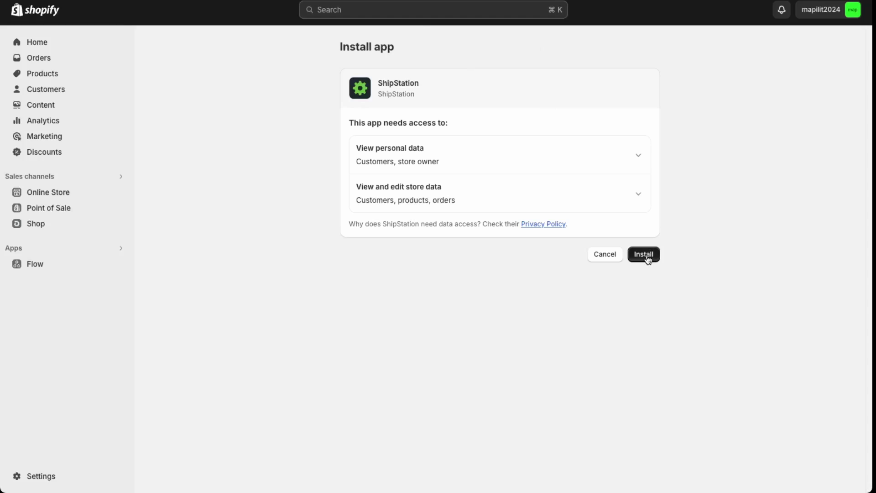
{"action": "left_click", "coordinate": [647, 257]}
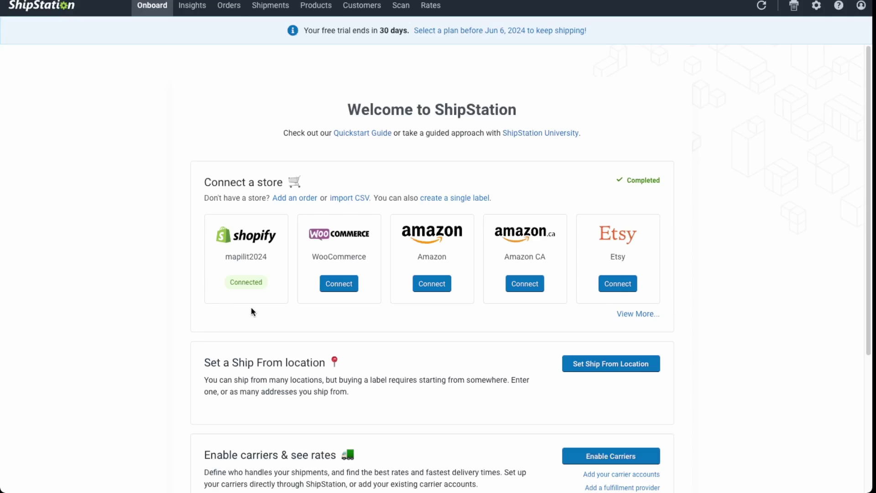
Step: Scroll through the ShipStation welcome page's setup cards for ship-from location and carriers
{"action": "scroll", "coordinate": [252, 304], "scroll_direction": "down", "scroll_amount": 1}
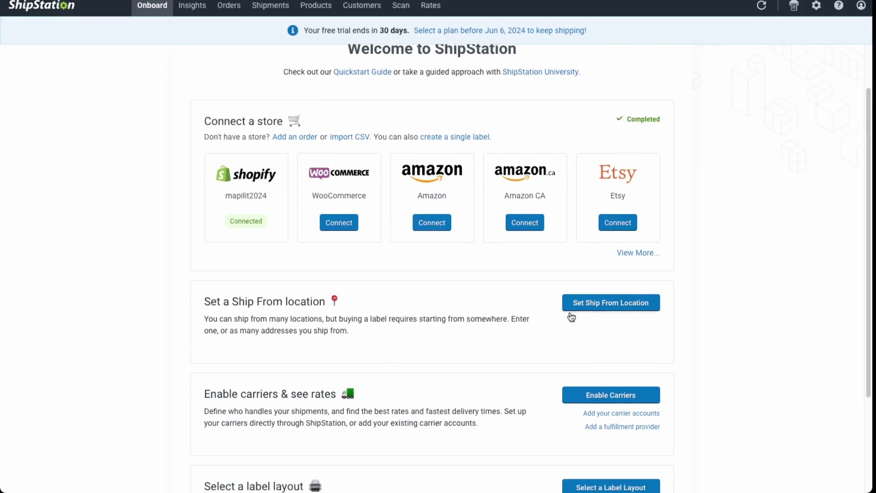
{"action": "scroll", "coordinate": [411, 340], "scroll_direction": "down", "scroll_amount": 1}
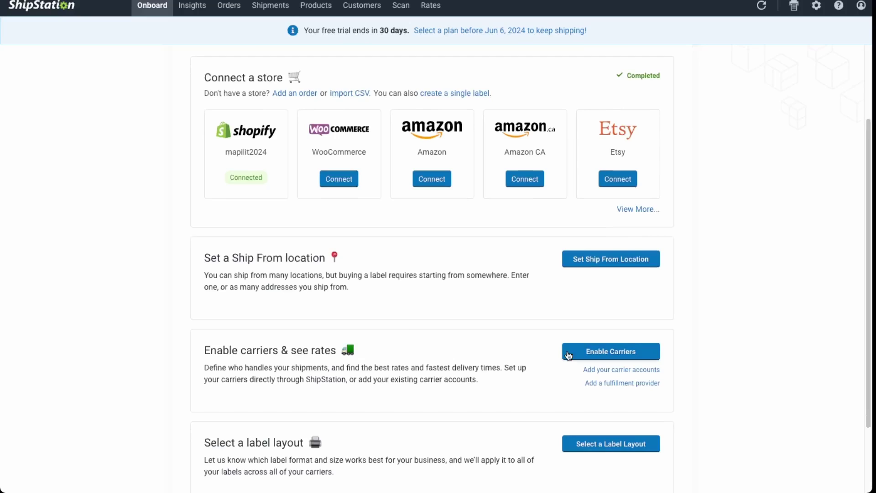
{"action": "scroll", "coordinate": [466, 301], "scroll_direction": "up", "scroll_amount": 1}
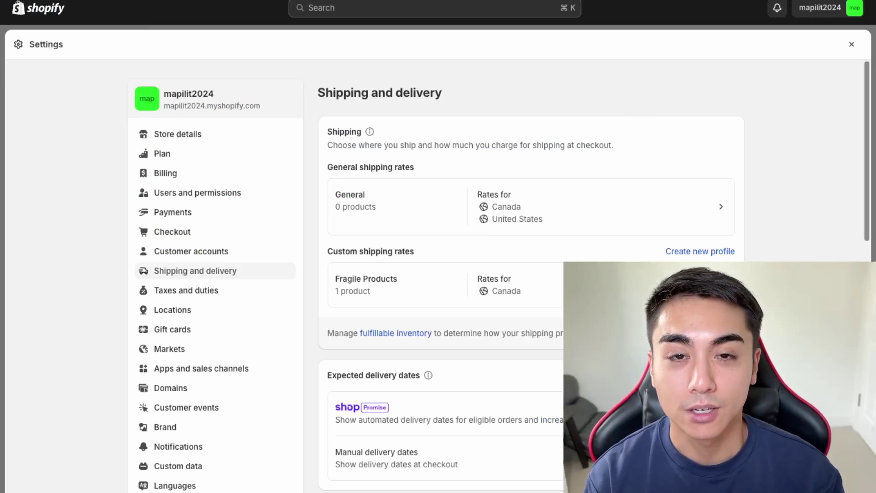